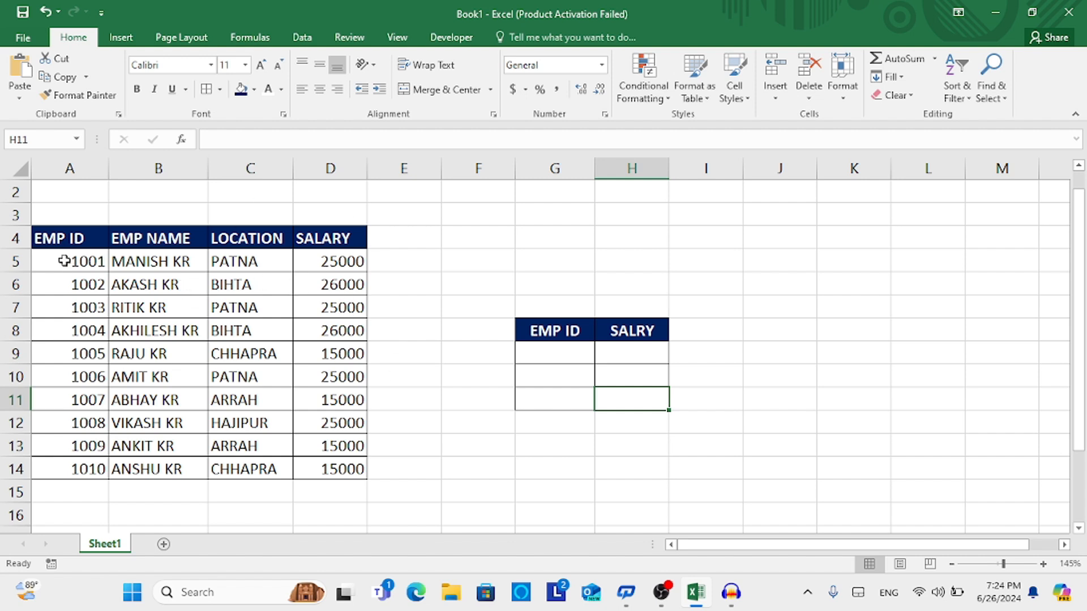
Step: Examine the columns of the employee table and the layout of the empty EMP ID and salary lookup table
drag(65, 235, 99, 475)
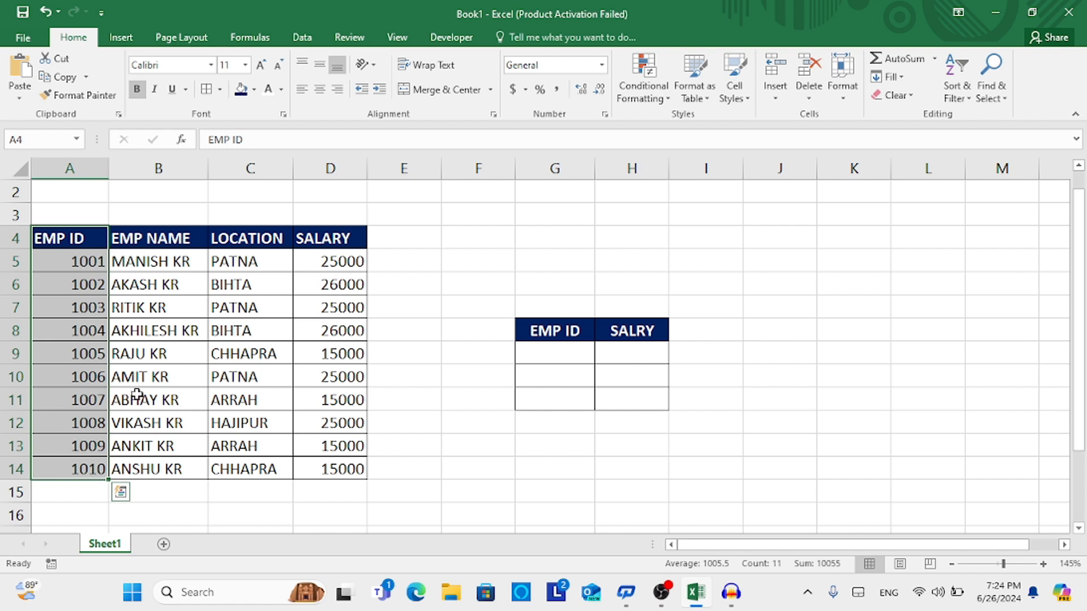
drag(145, 240, 158, 417)
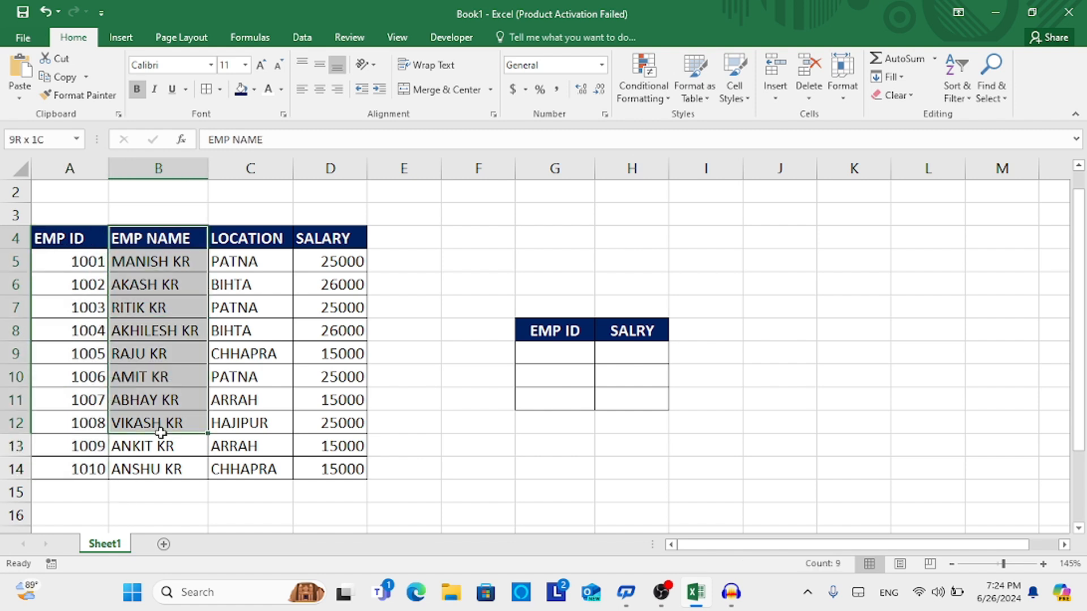
drag(252, 261, 258, 372)
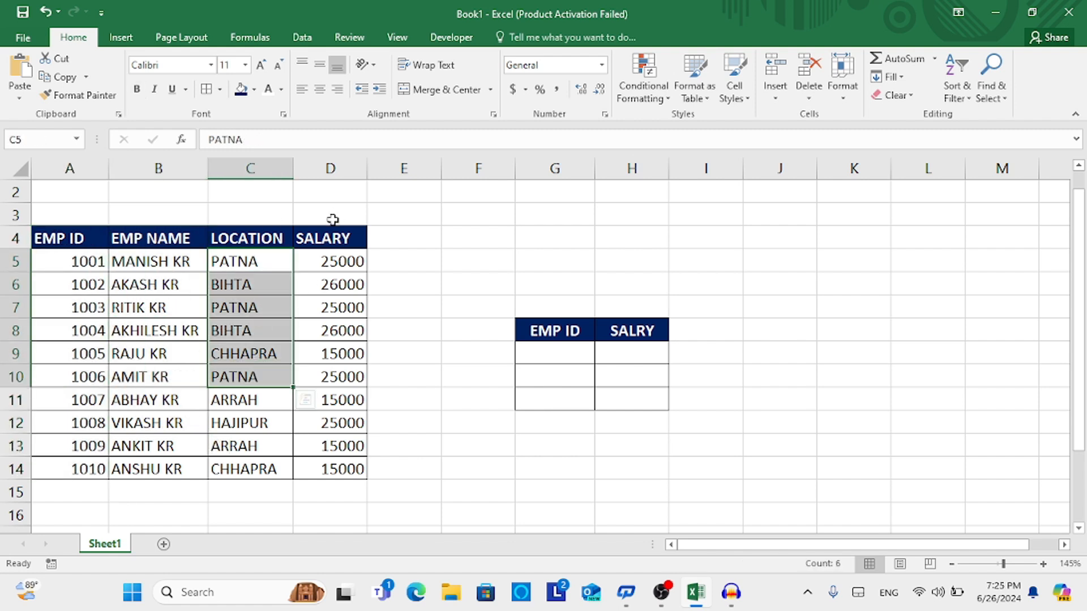
drag(329, 238, 328, 444)
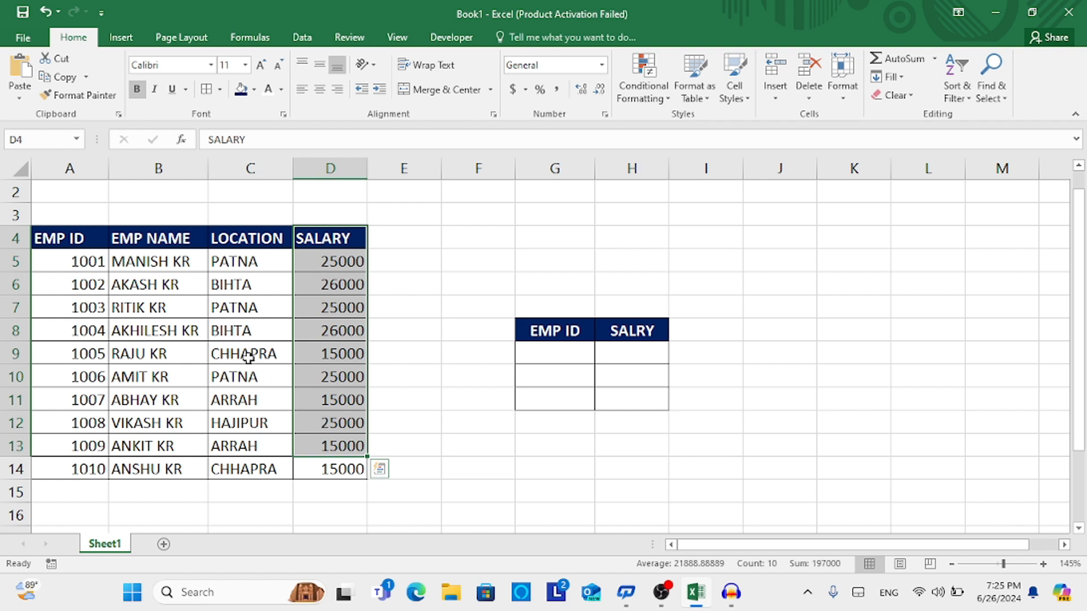
drag(558, 327, 645, 393)
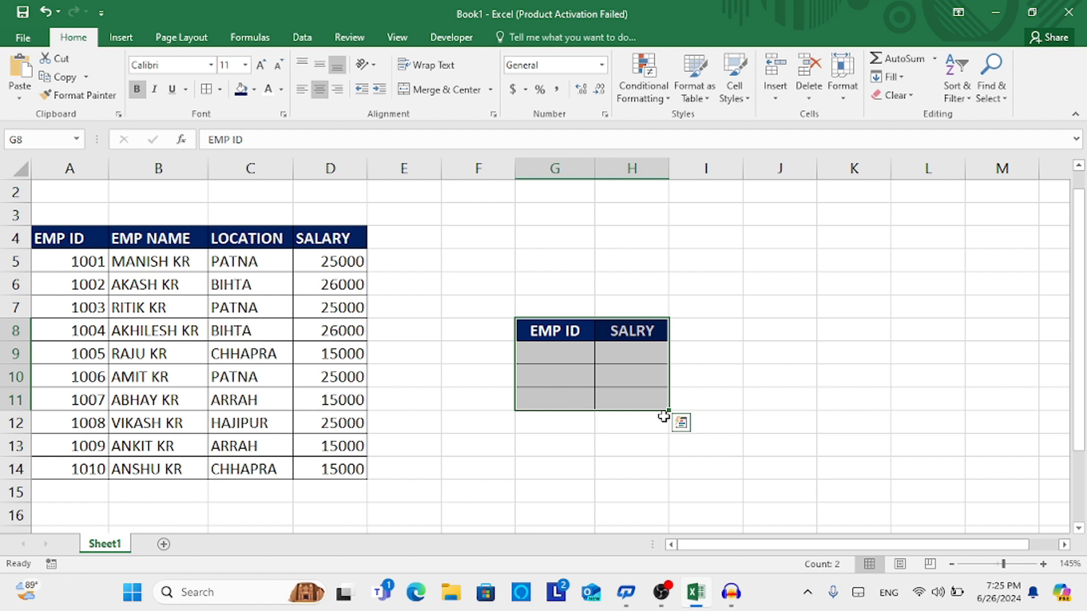
click(570, 380)
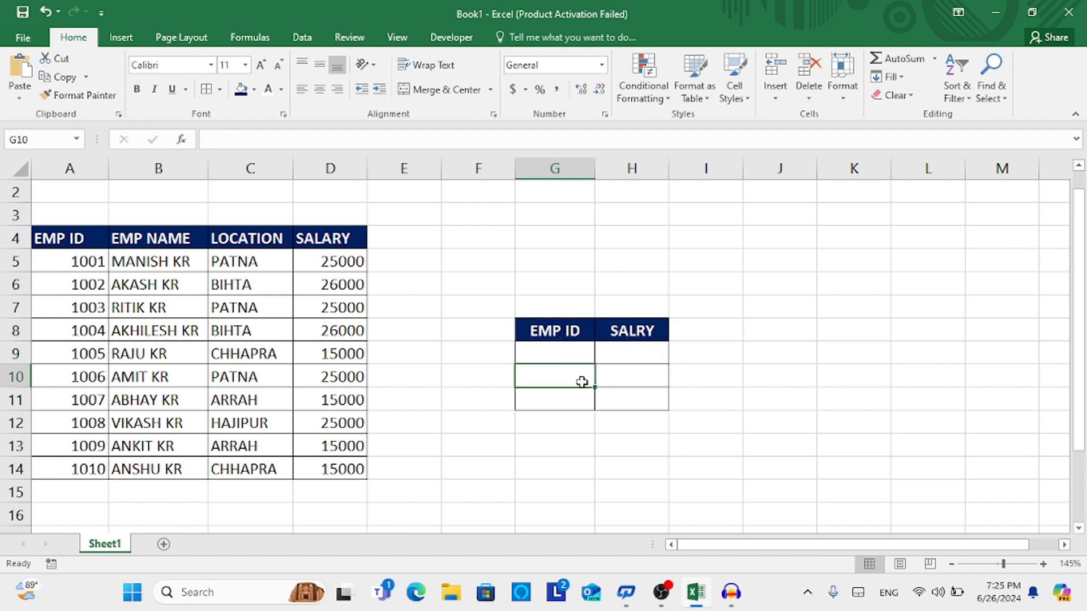
click(546, 331)
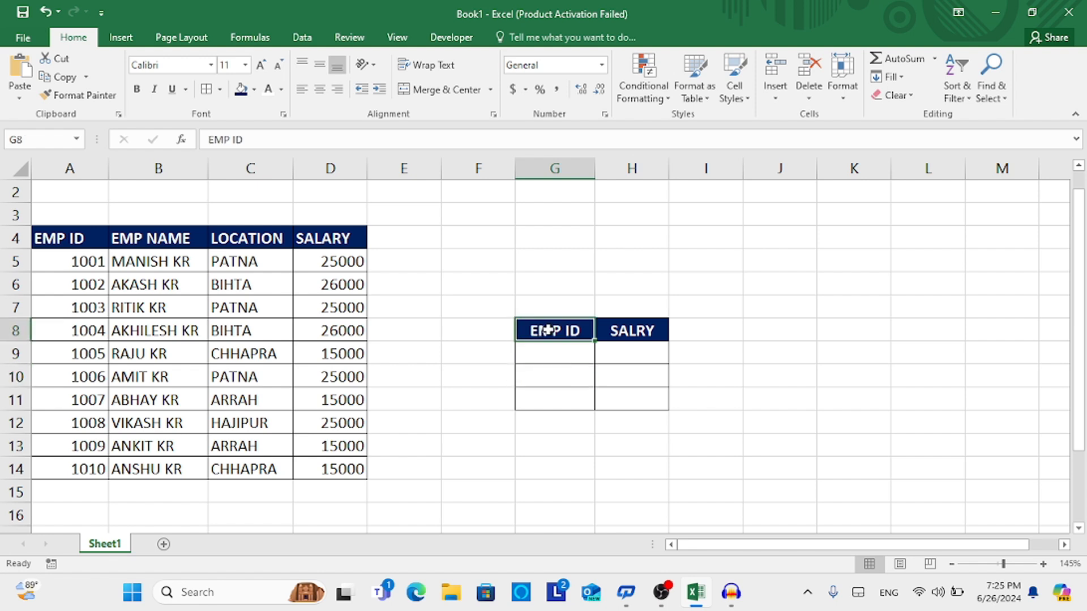
click(564, 360)
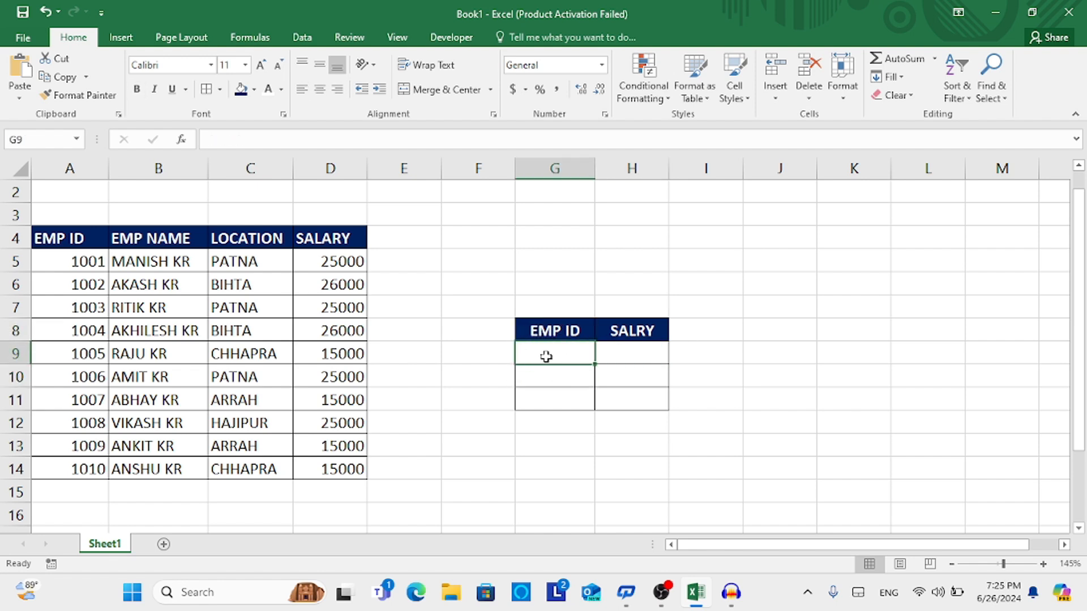
text(1001)
key(Return)
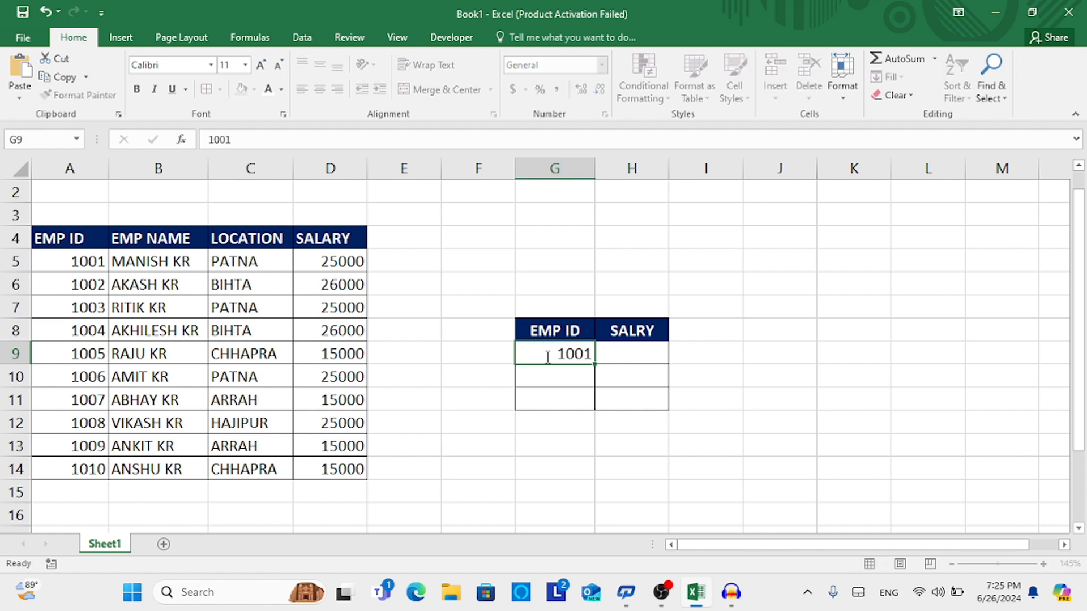
key(Up)
key(Right)
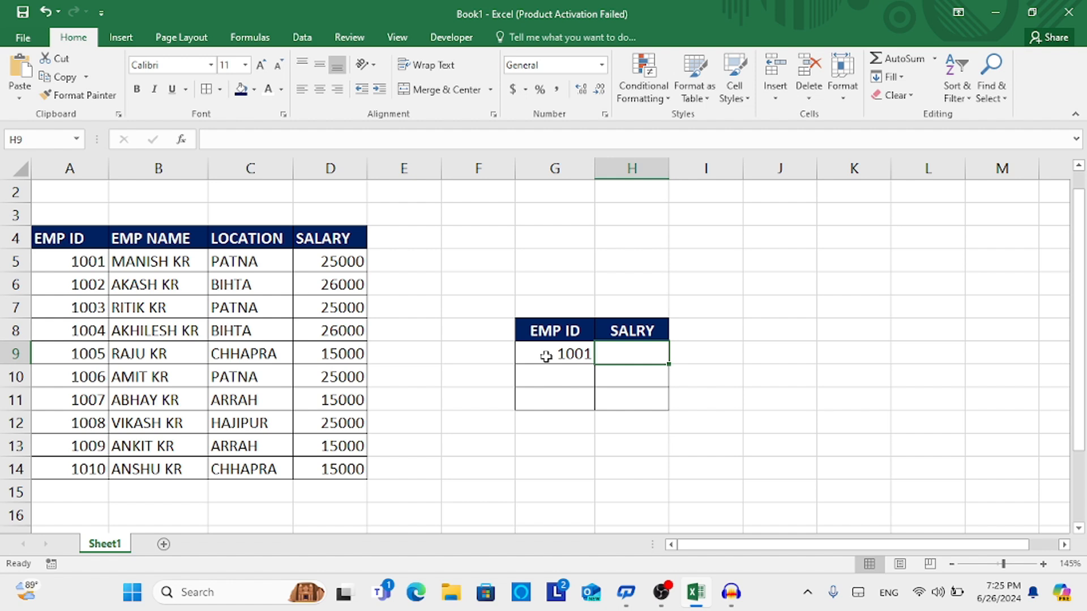
click(545, 356)
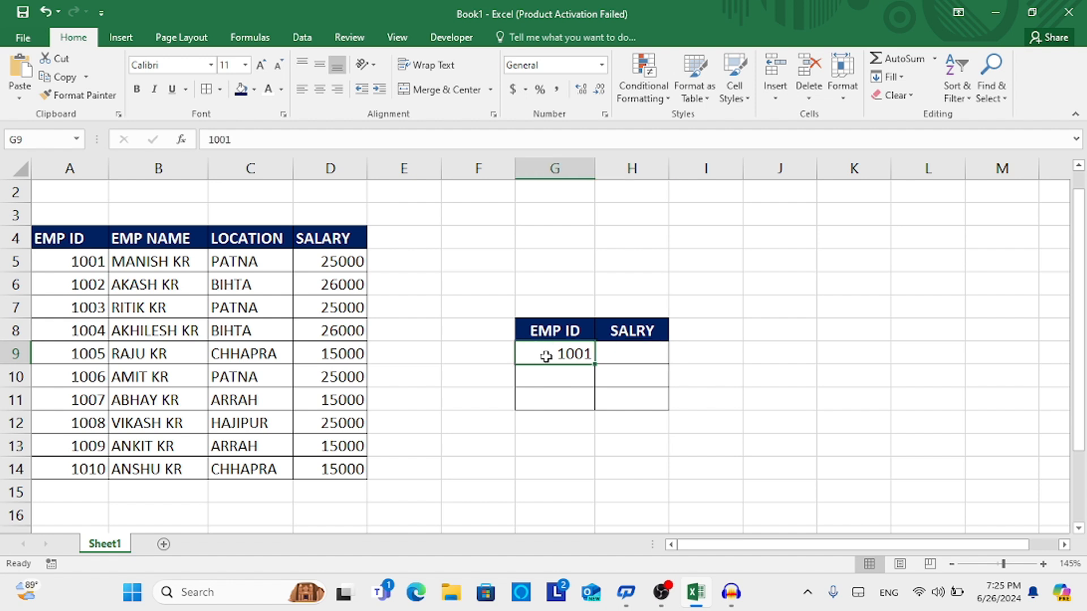
key(Right)
key(Left)
key(Delete)
click(573, 375)
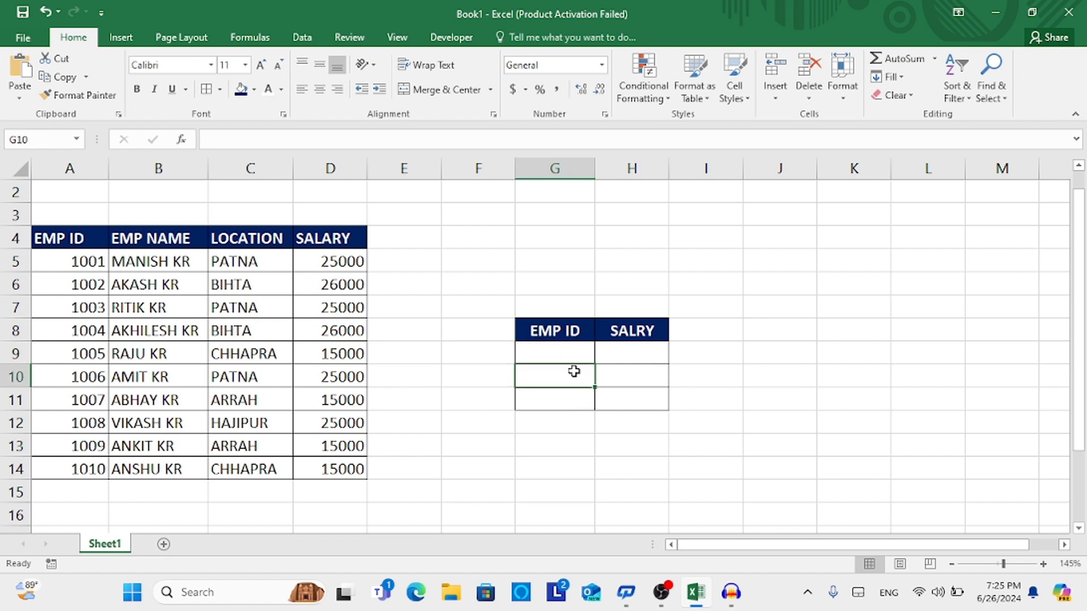
click(618, 357)
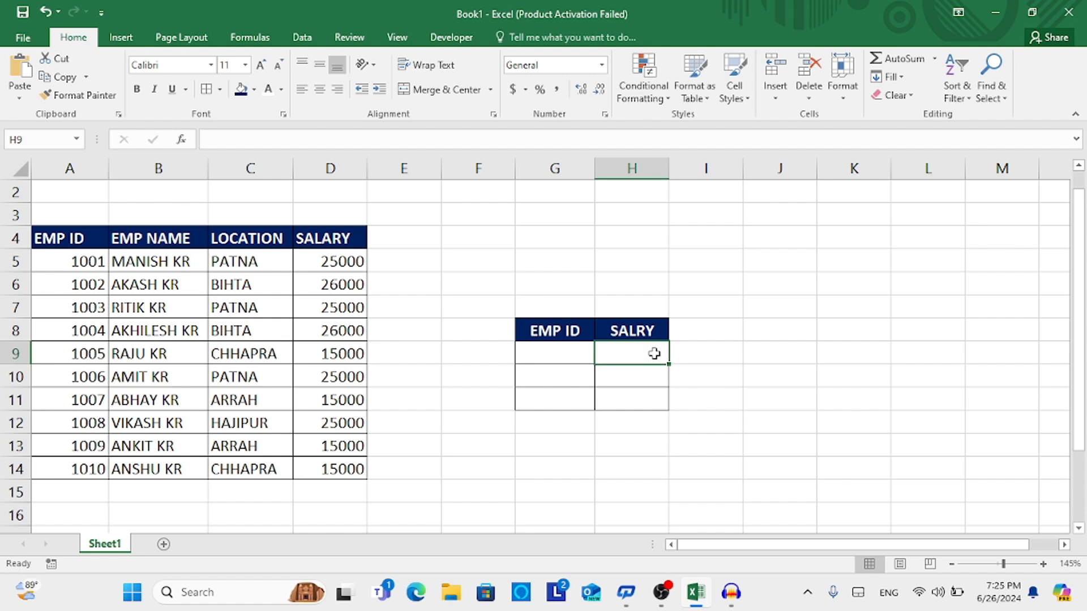
drag(309, 238, 82, 464)
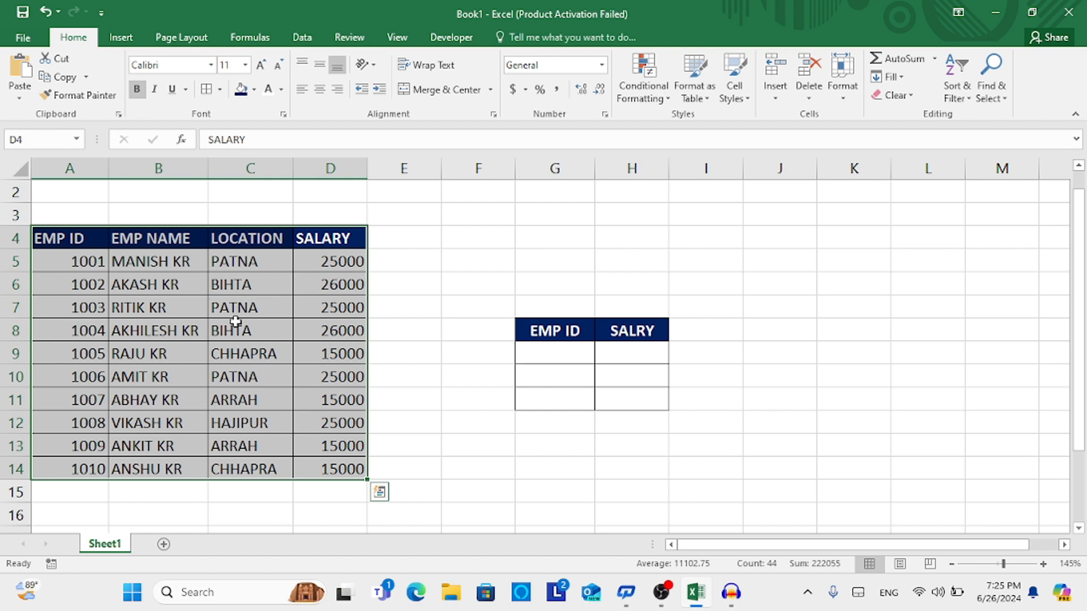
click(538, 354)
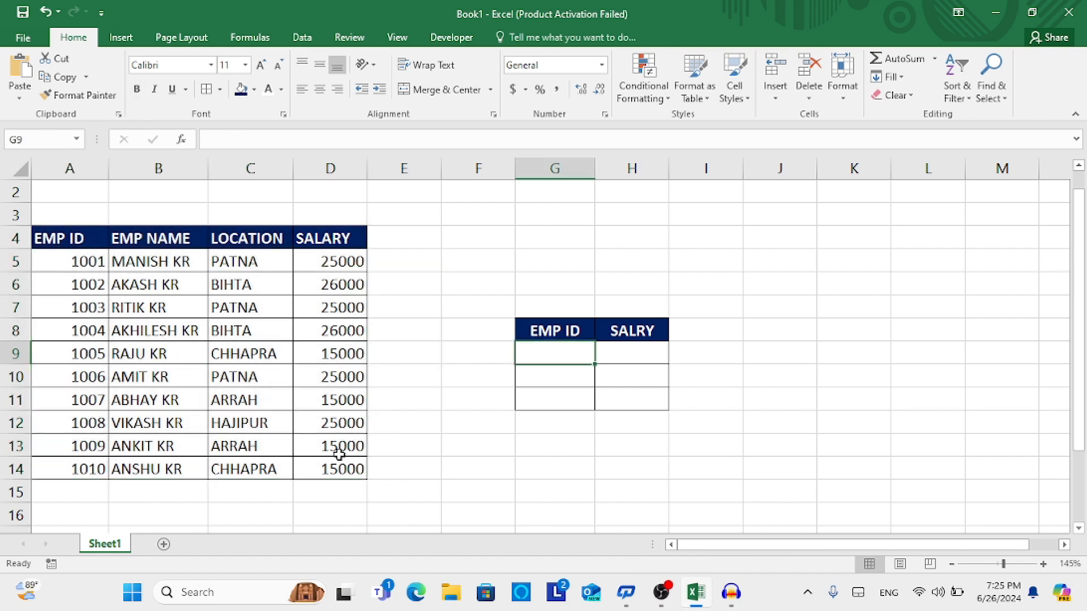
Step: In H9, enter =VLOOKUP(G9,A4:D14,4,0) to return the salary for the employee ID in G9
click(629, 354)
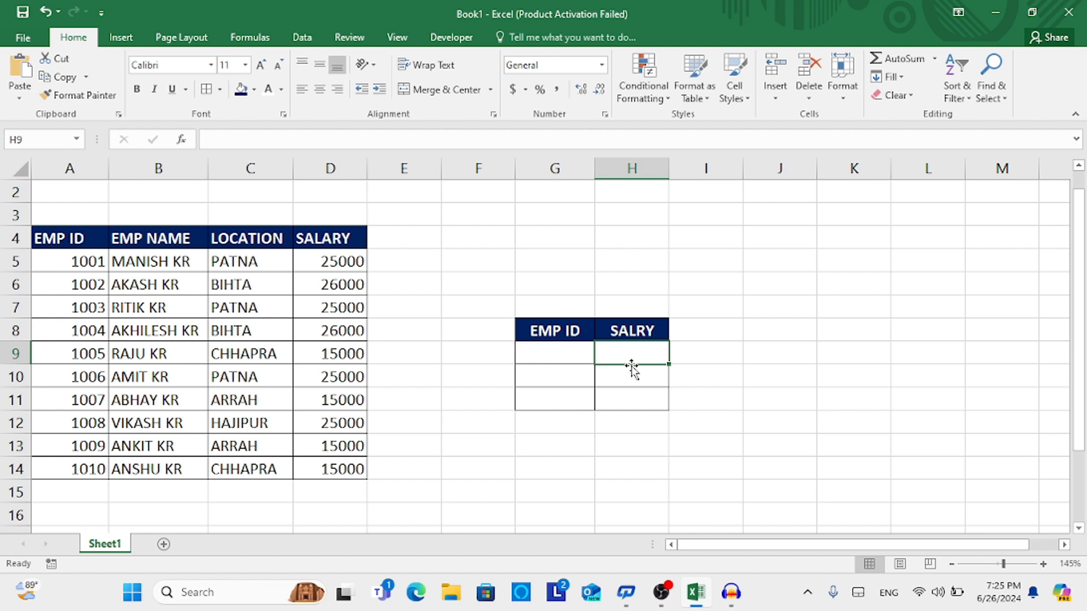
text(=)
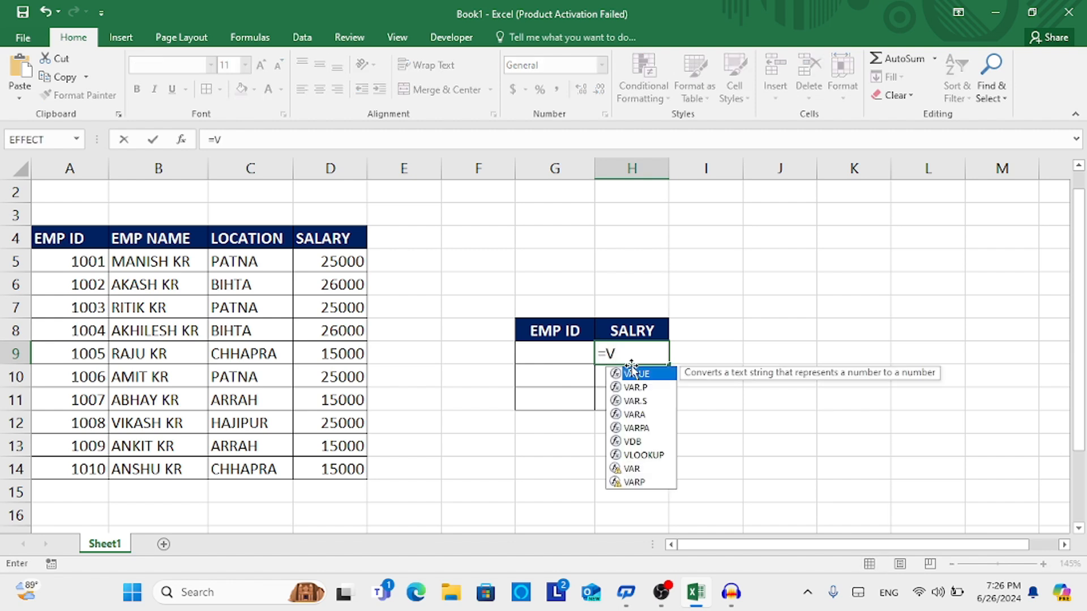
text(VL)
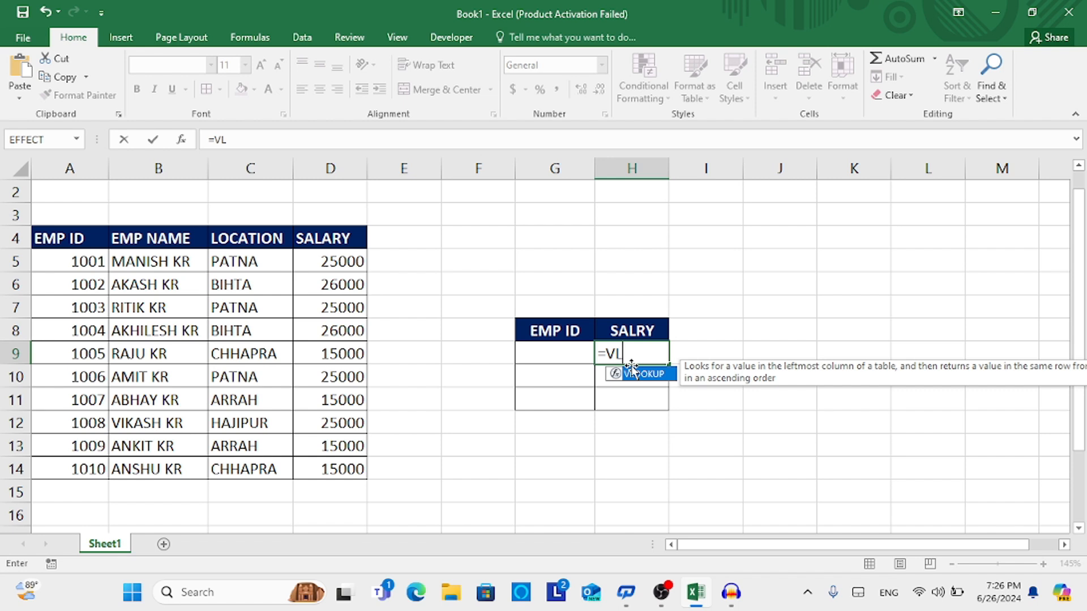
key(Tab)
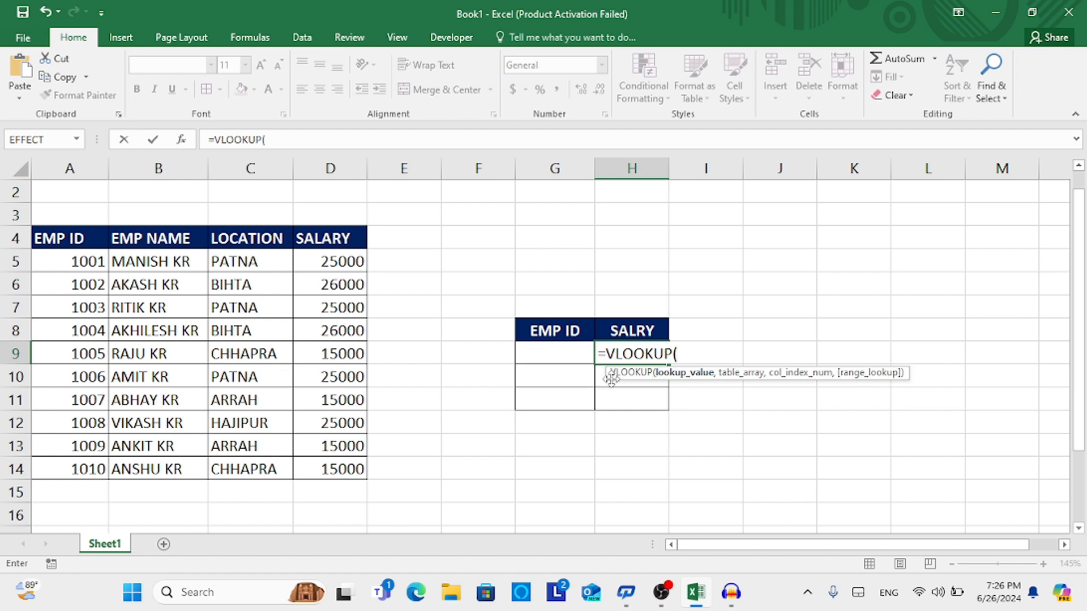
click(564, 354)
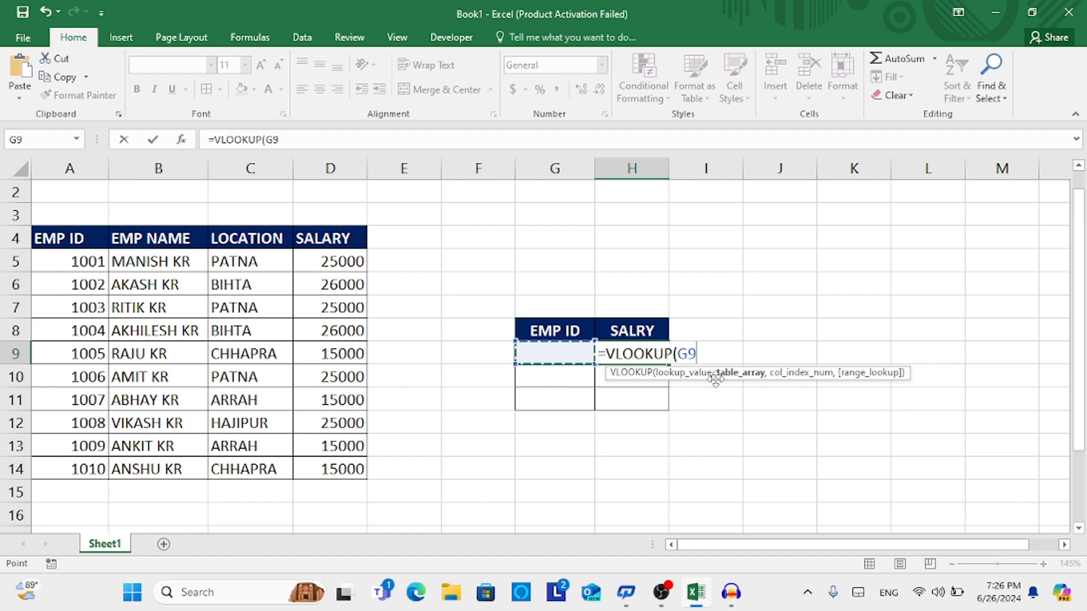
text(,)
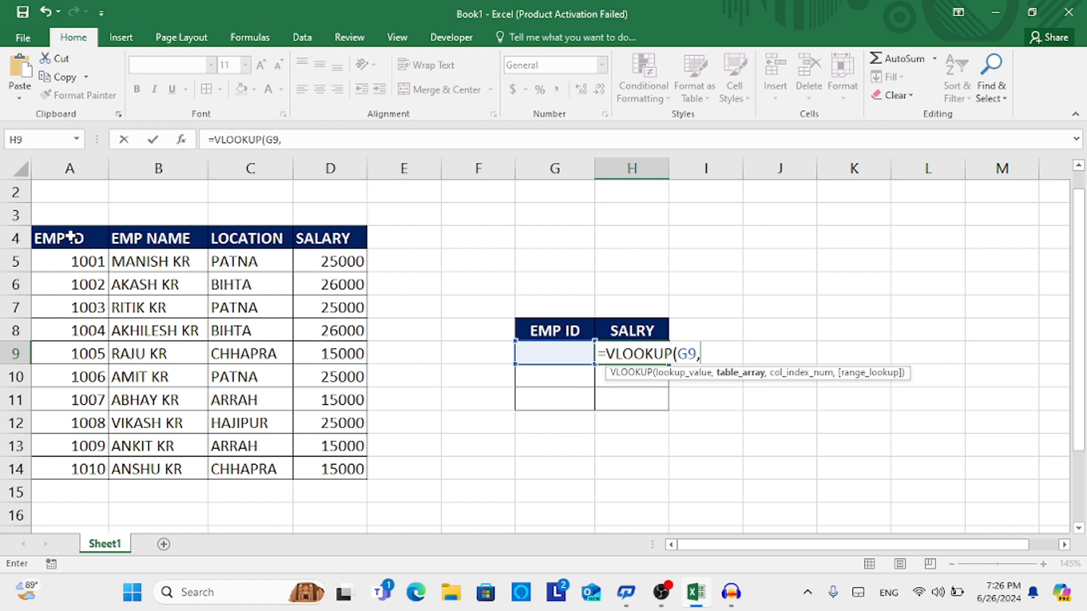
drag(72, 238, 318, 461)
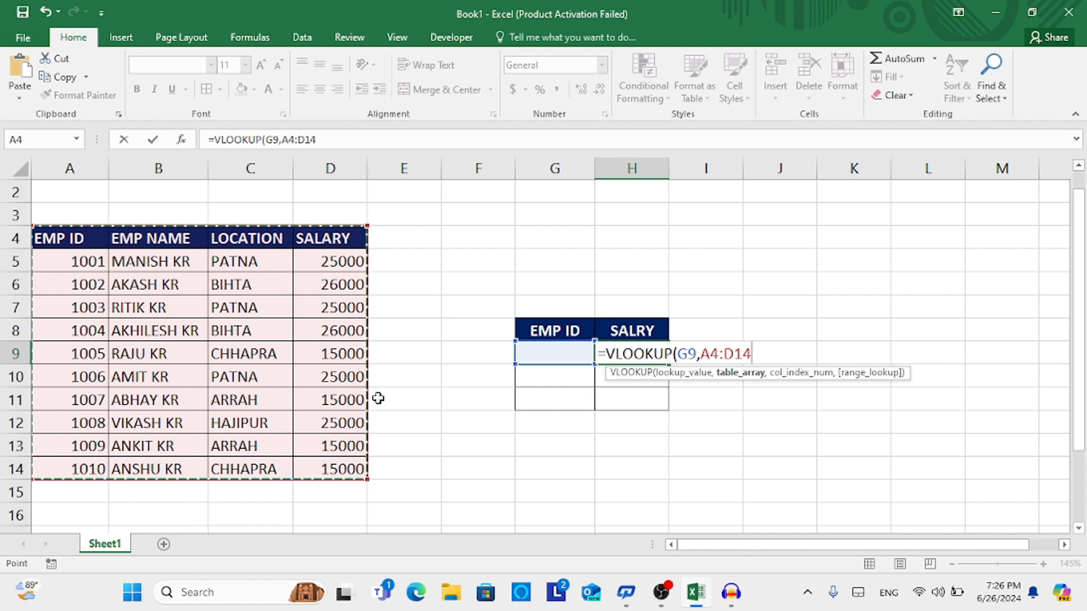
text(,)
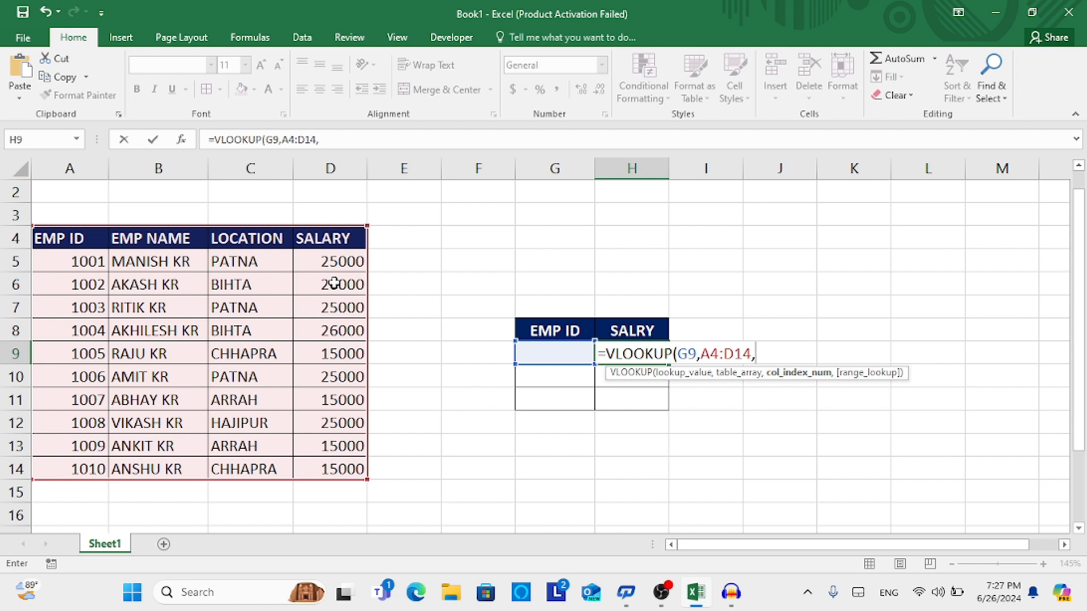
text(4,)
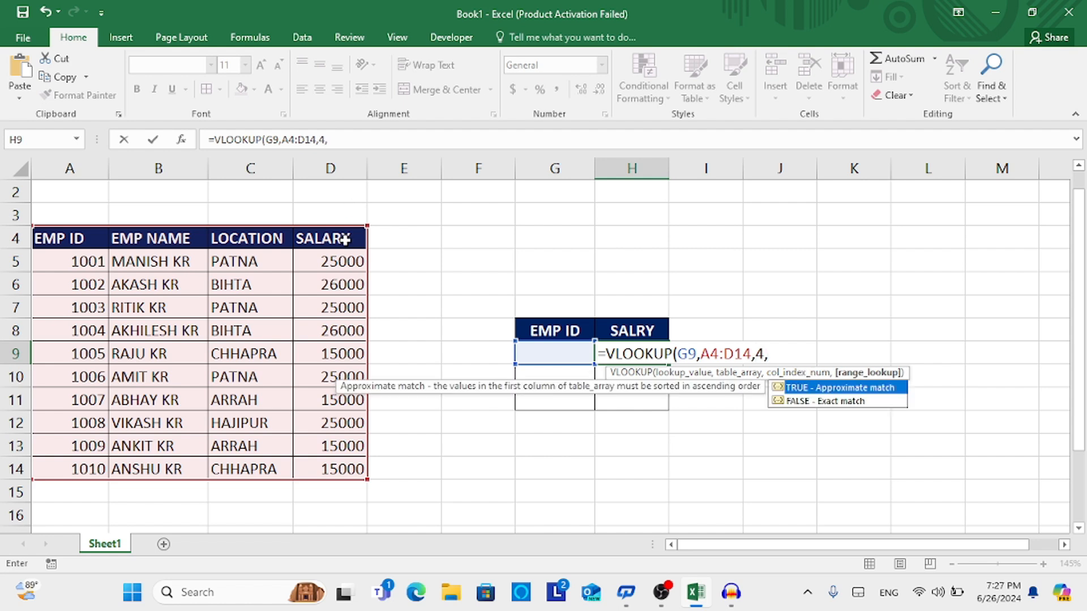
text(0))
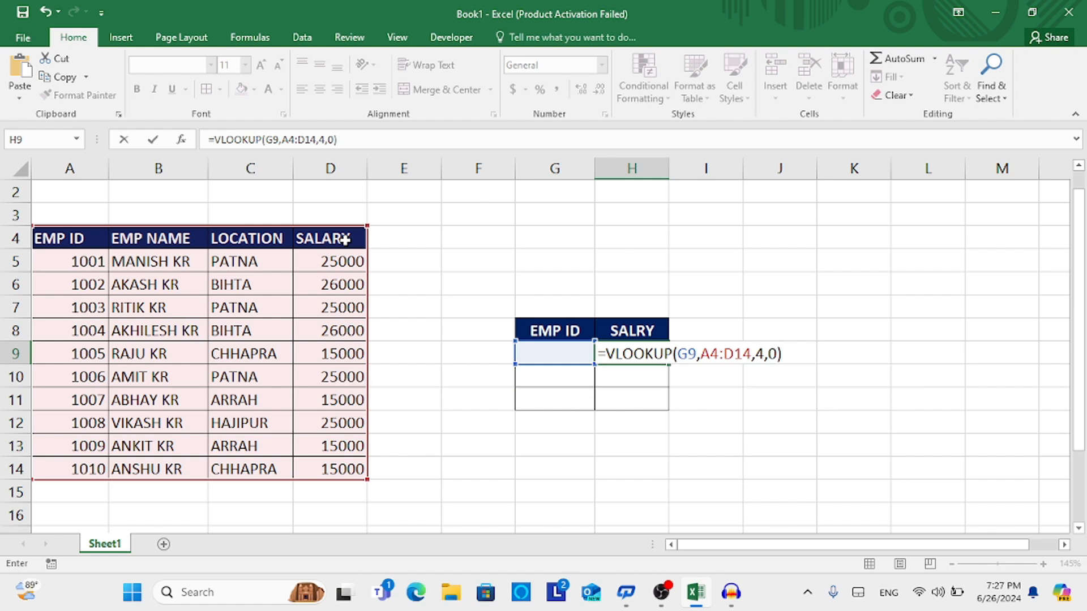
key(Return)
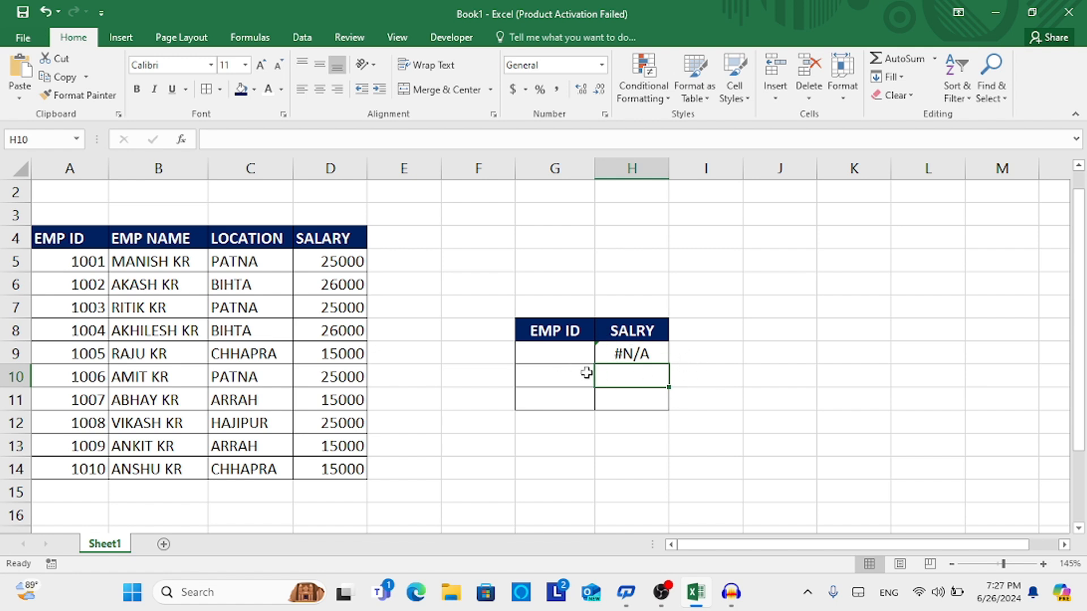
Step: Test the lookup by entering employee ID 1005 in G9 and inspect the formula cell H9
click(587, 355)
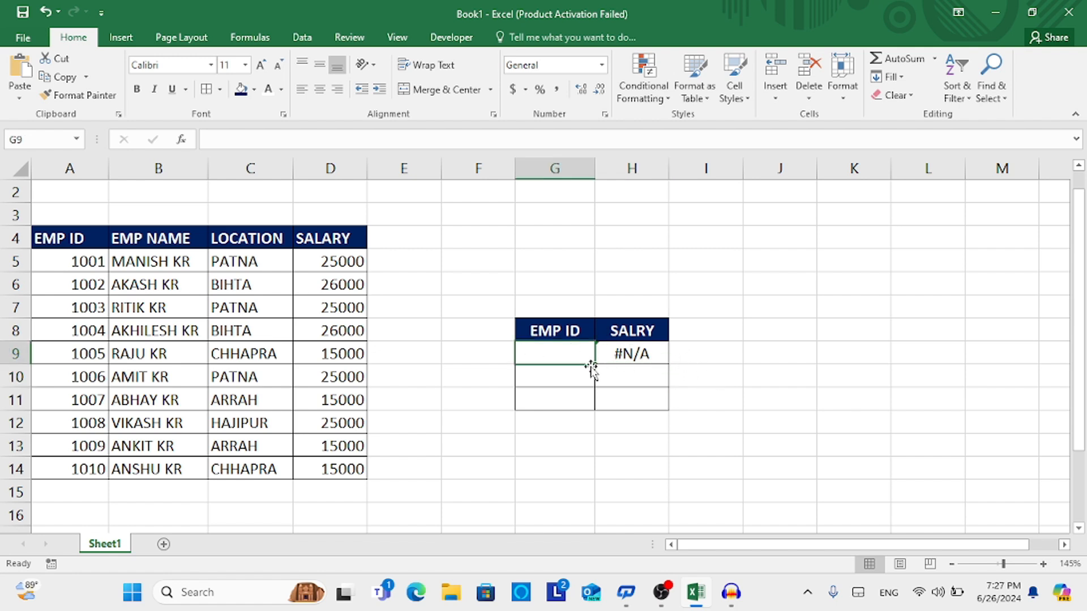
text(1005)
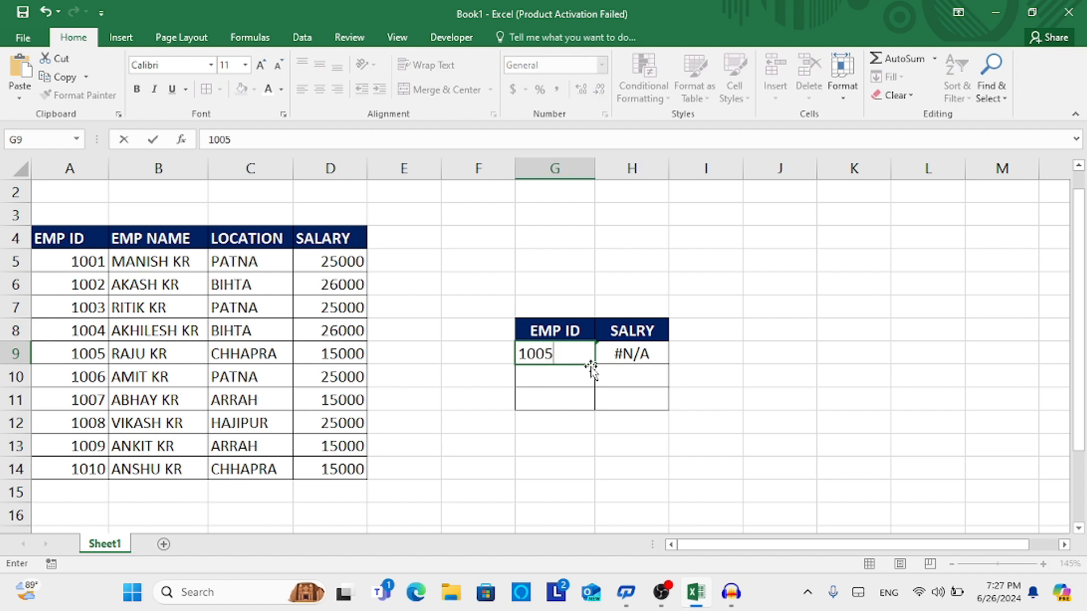
key(Return)
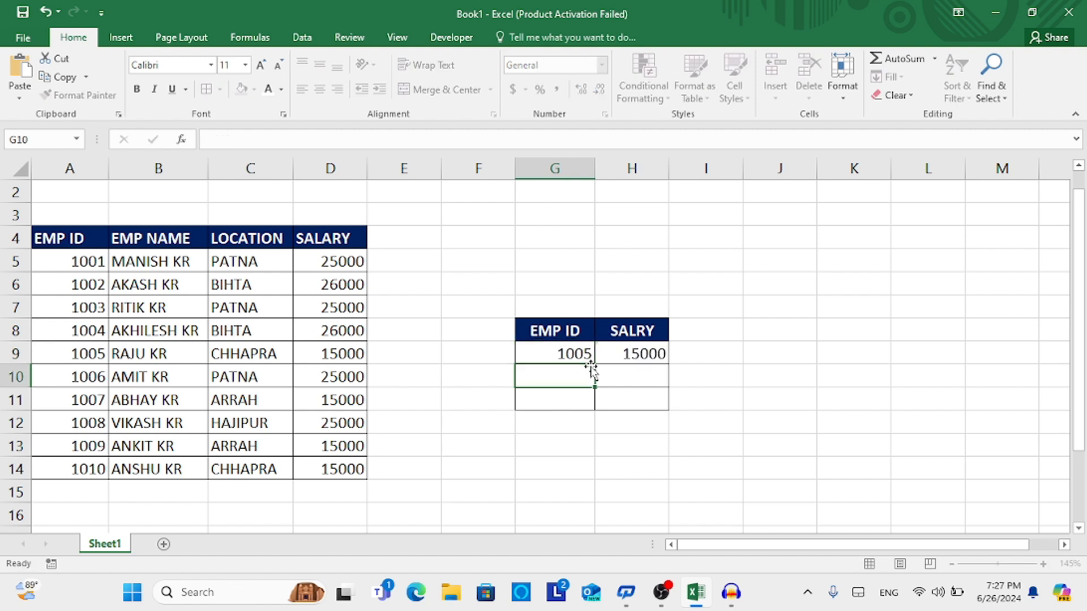
click(635, 354)
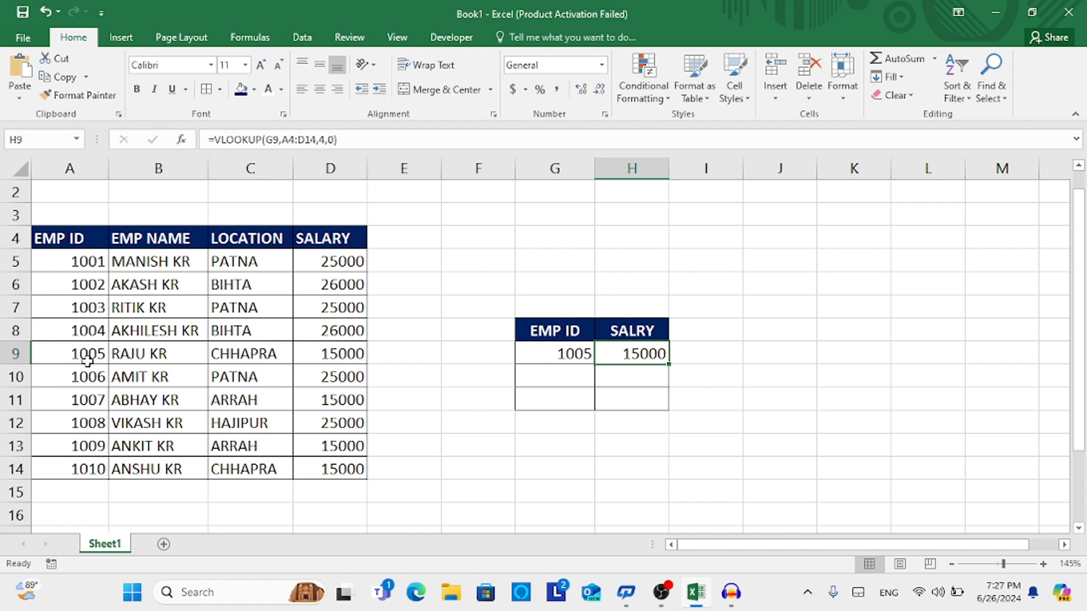
Step: Fill the employee table's row for ID 1005 (A9:D9) with yellow
drag(87, 360, 323, 354)
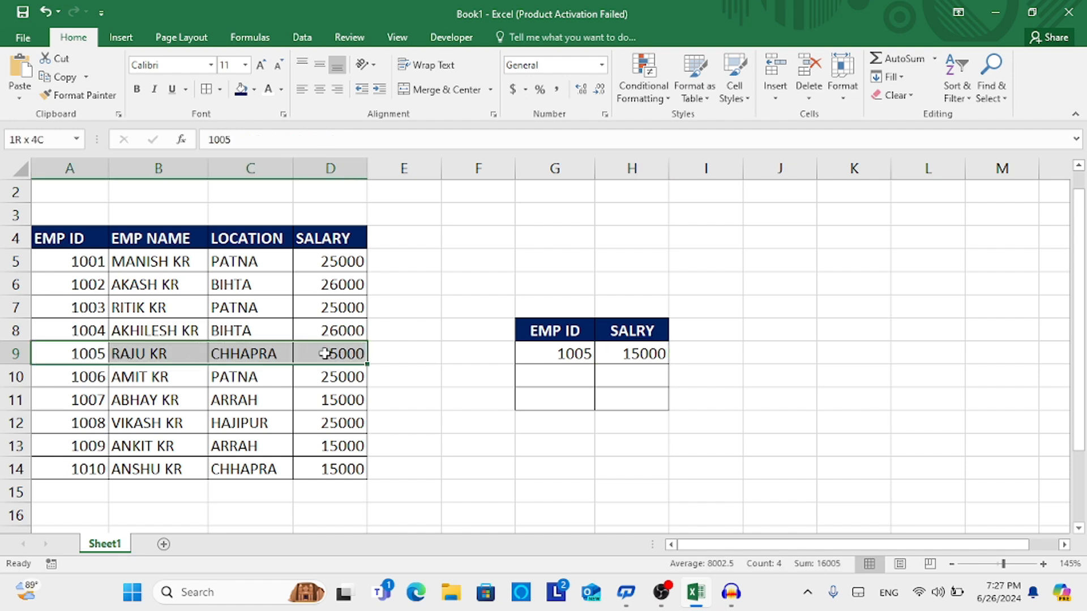
click(255, 90)
click(279, 211)
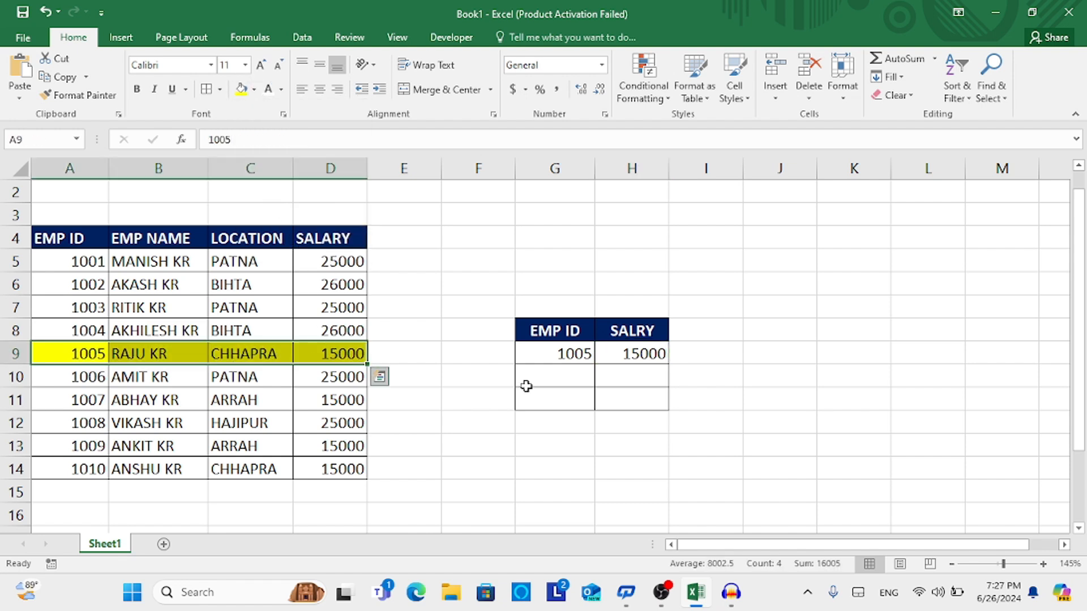
Step: Change the lookup employee ID in G9 to 1002
click(634, 354)
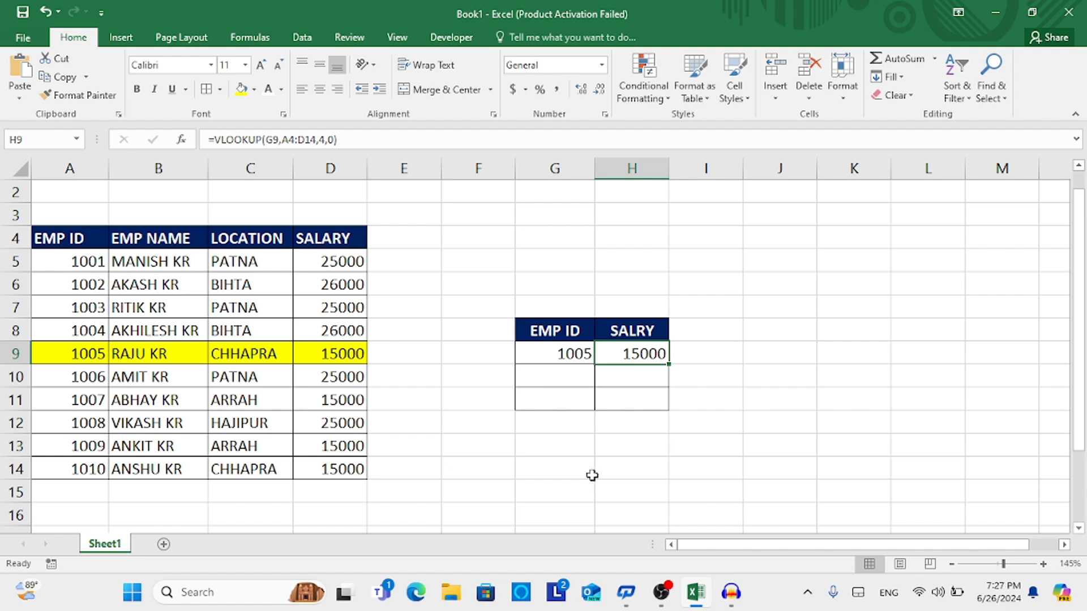
click(563, 356)
text(1)
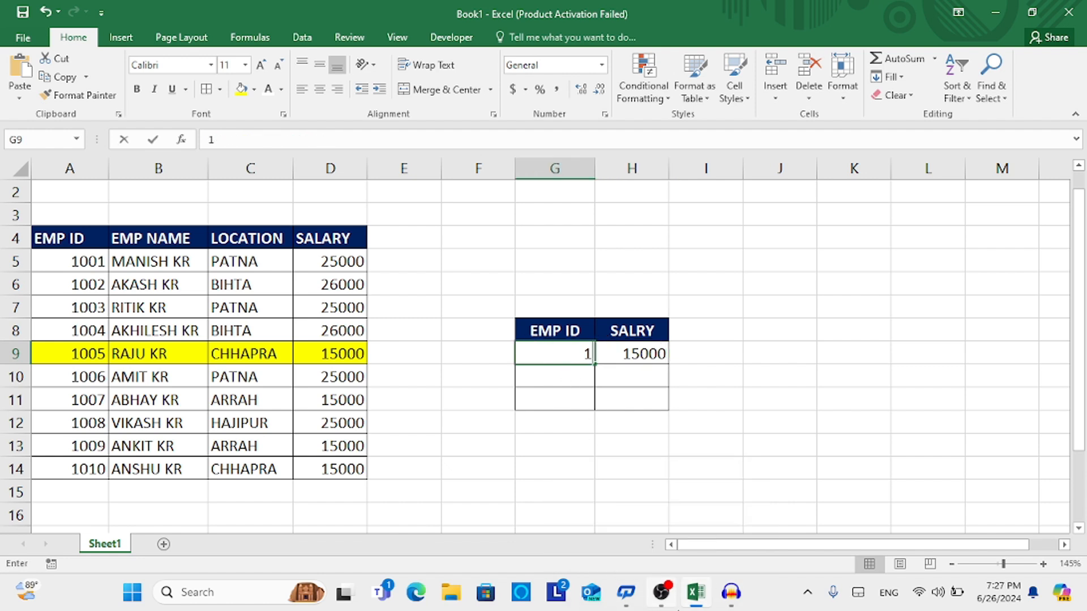
text(002)
key(Return)
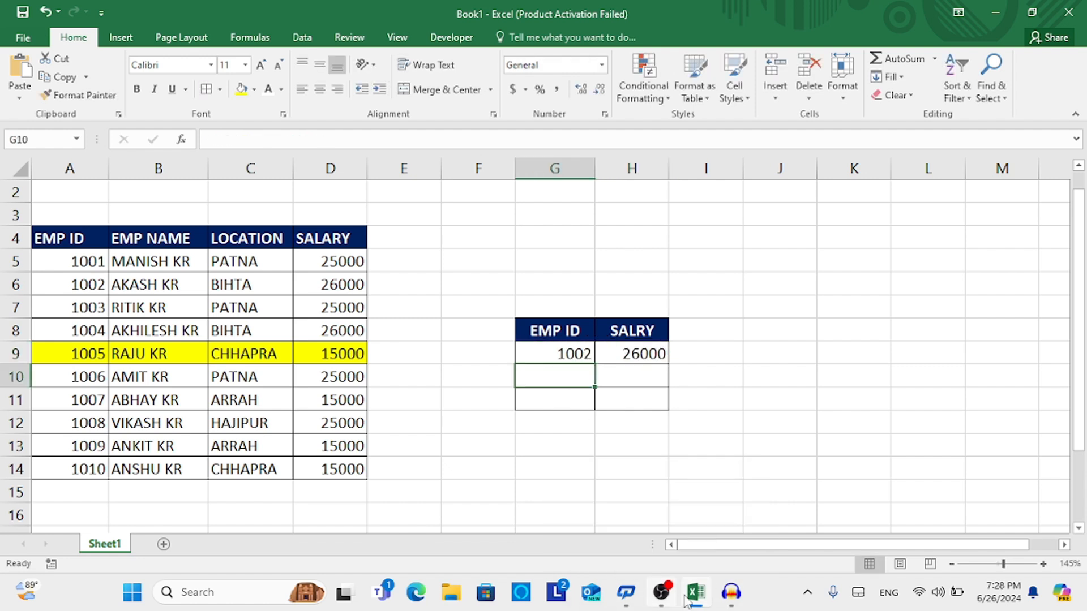
Step: Check the salary for ID 1002 in D6, test the lookup with employee ID 1007 in G9, and inspect the formula in H9
click(337, 284)
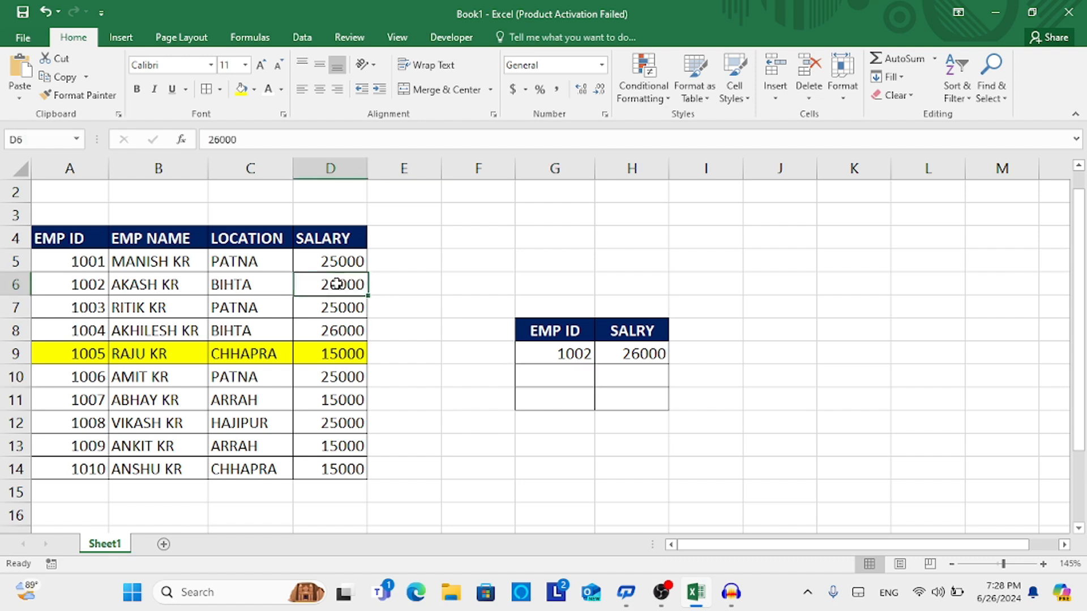
click(576, 354)
text(1)
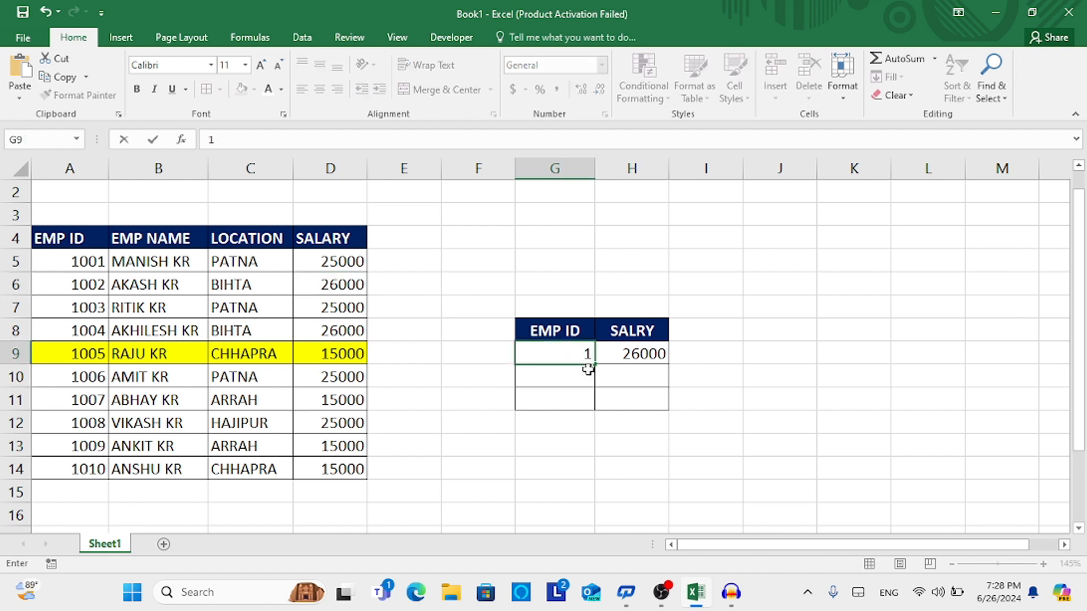
text(007)
key(Return)
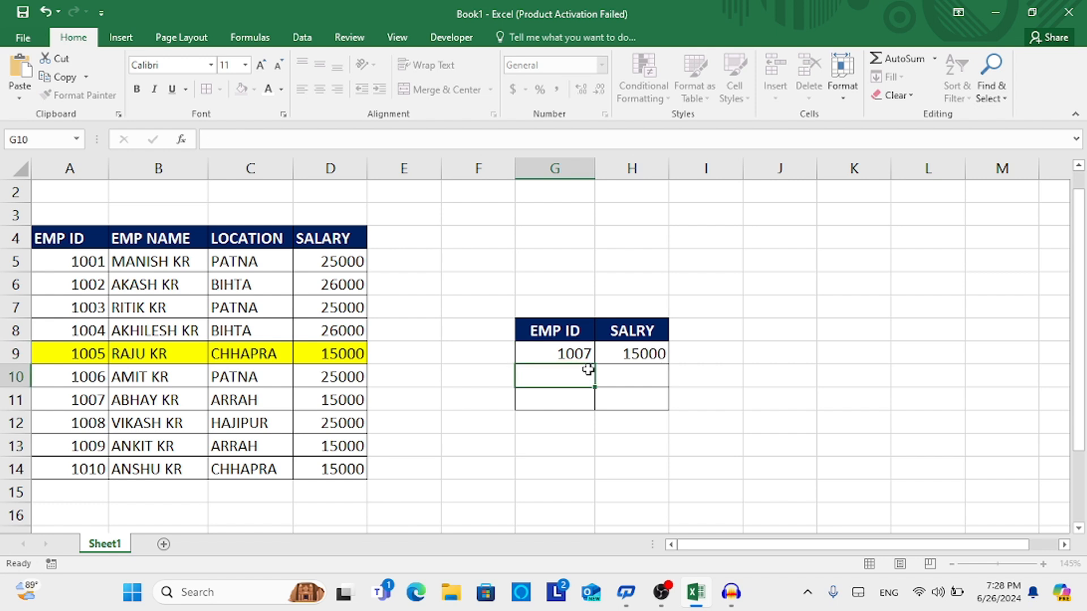
click(613, 355)
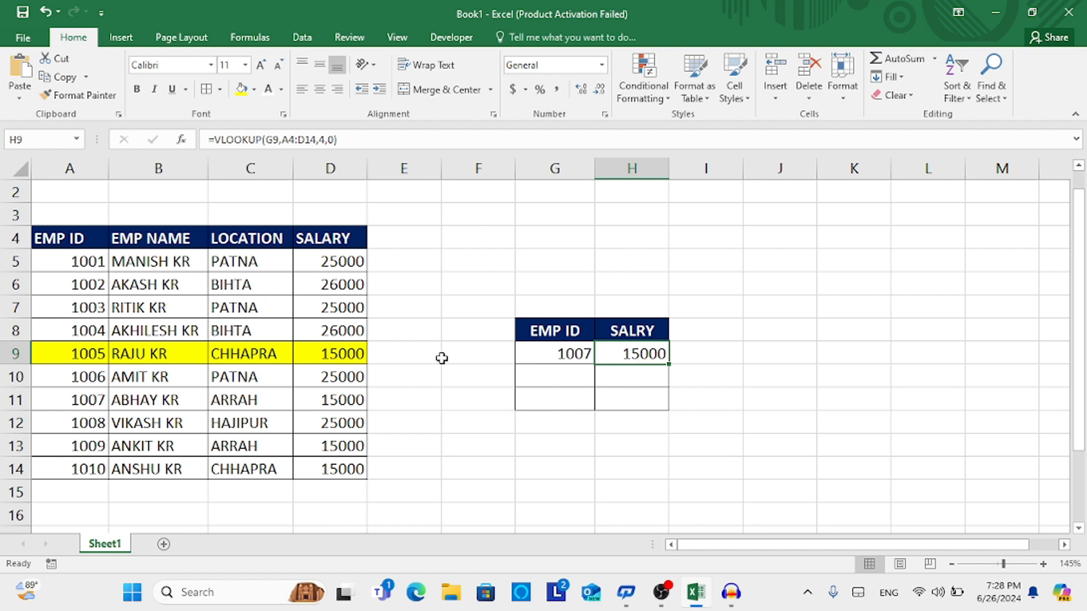
click(530, 376)
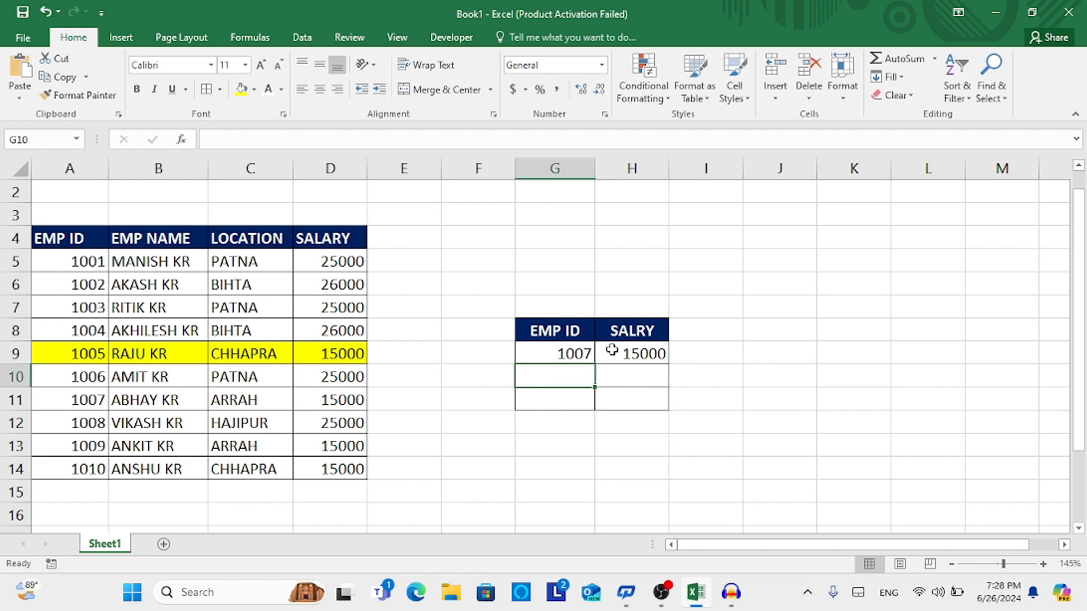
Step: Add the header LOCATION in I8 and format it with a dark blue fill and bold white text like the adjacent headers
click(689, 336)
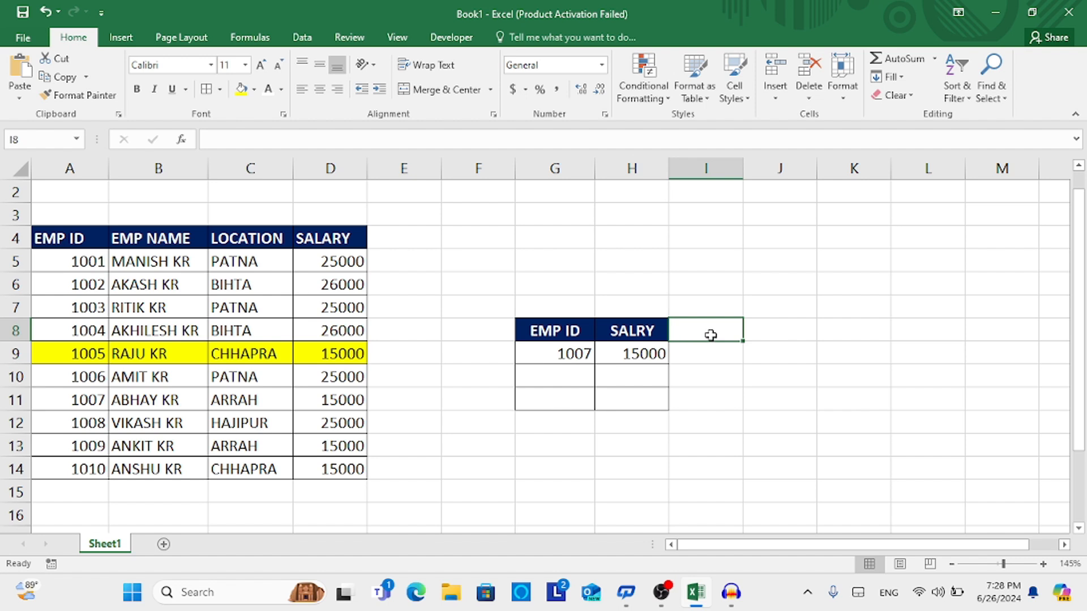
text(LOCA)
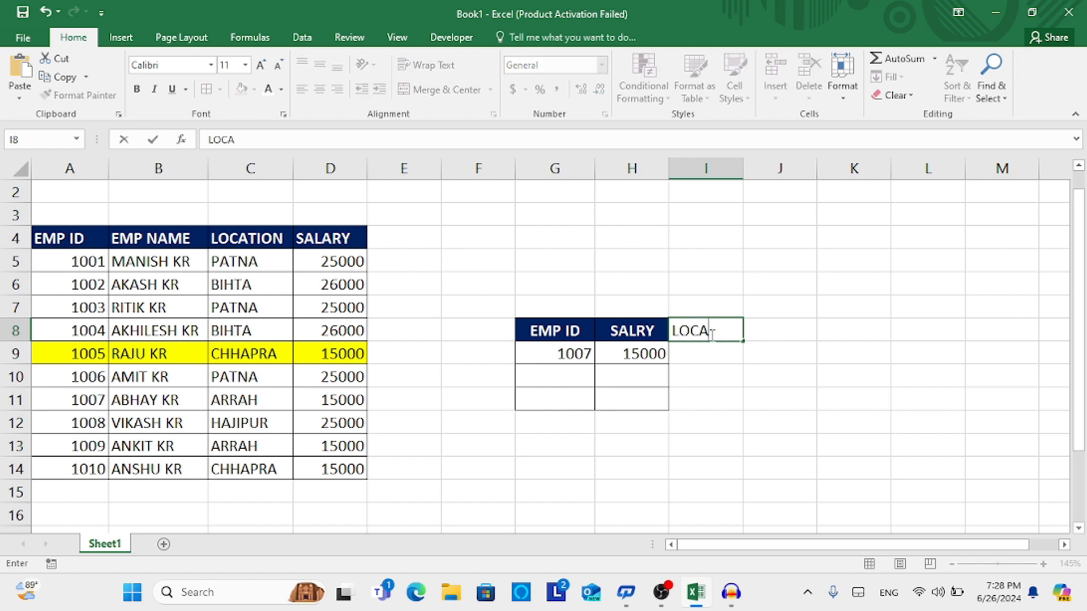
text(TION)
key(Return)
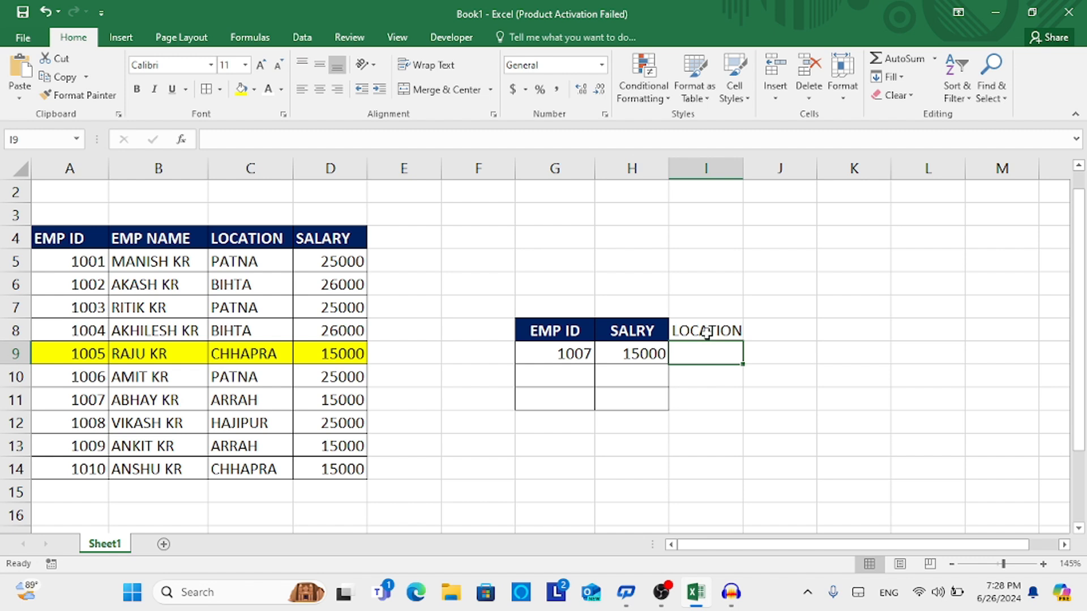
click(707, 333)
click(253, 90)
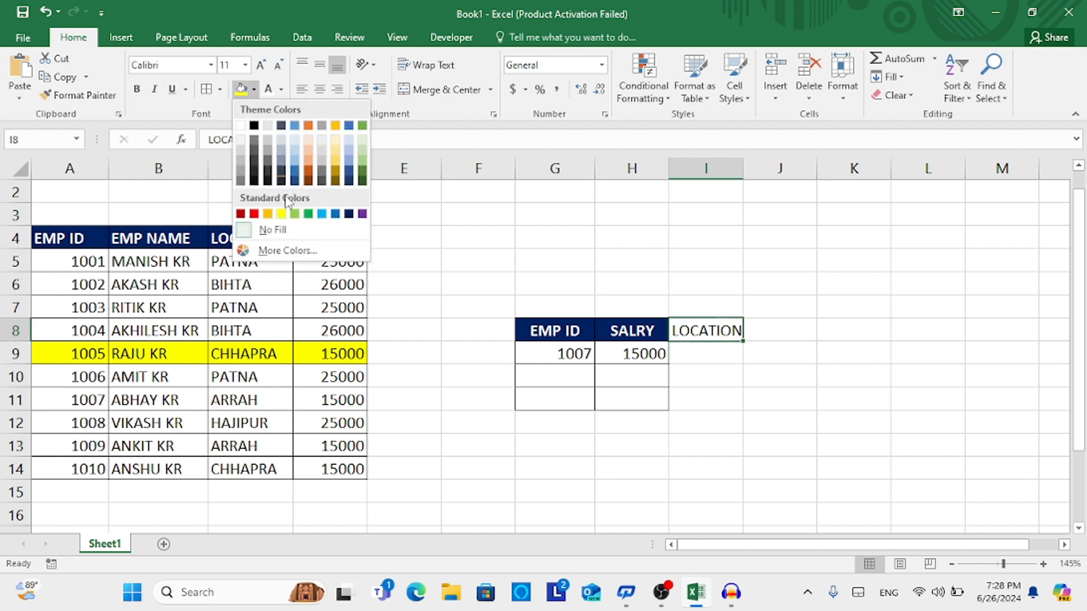
click(348, 214)
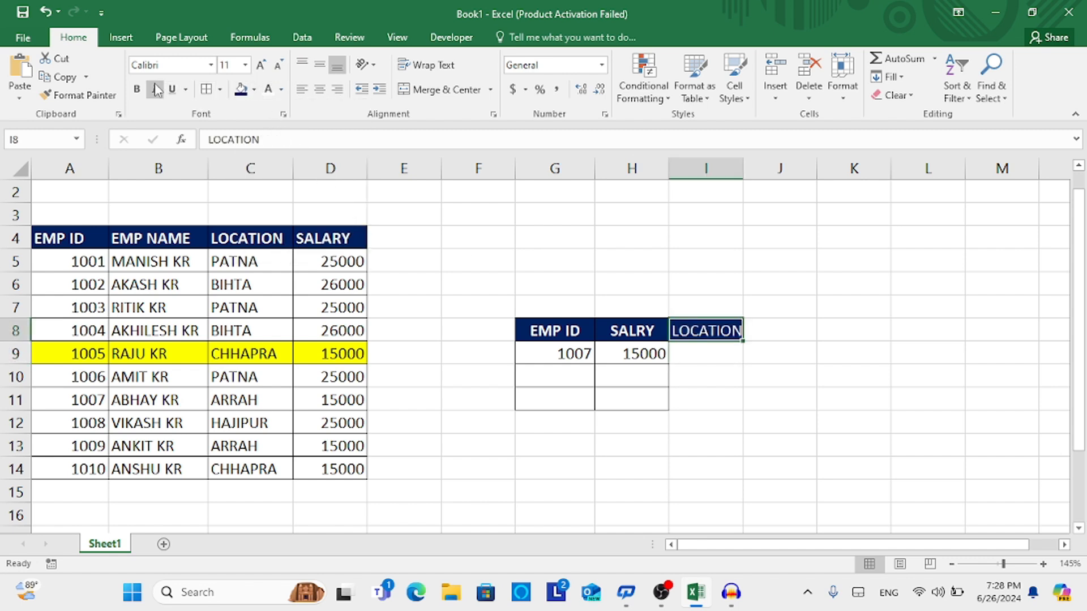
Step: In I9, enter =VLOOKUP(G9,A4:D14,3,0) to return the location for the employee ID in G9
click(707, 354)
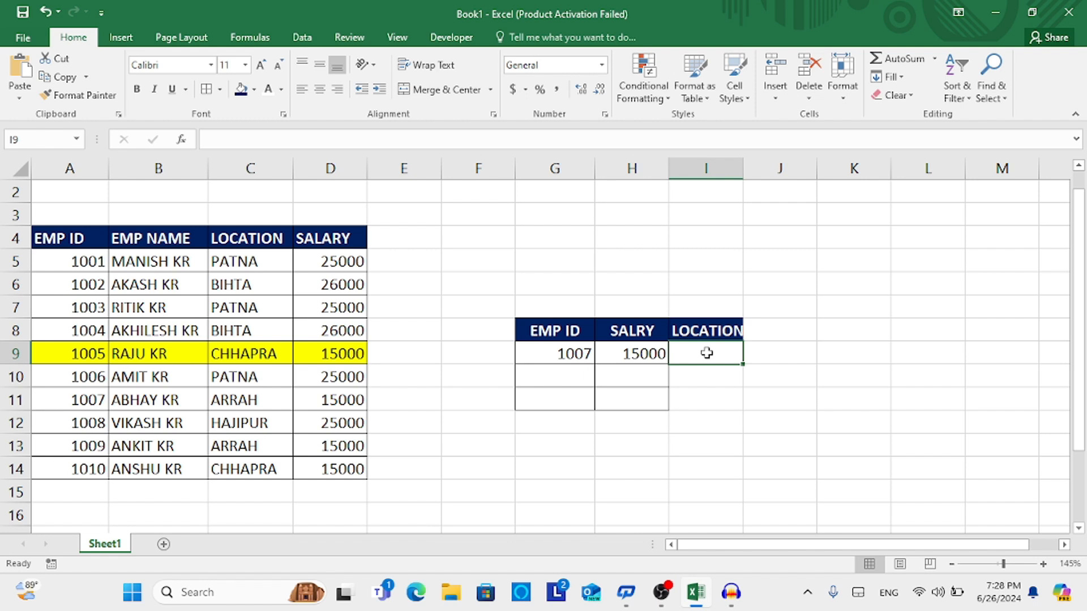
text(=V)
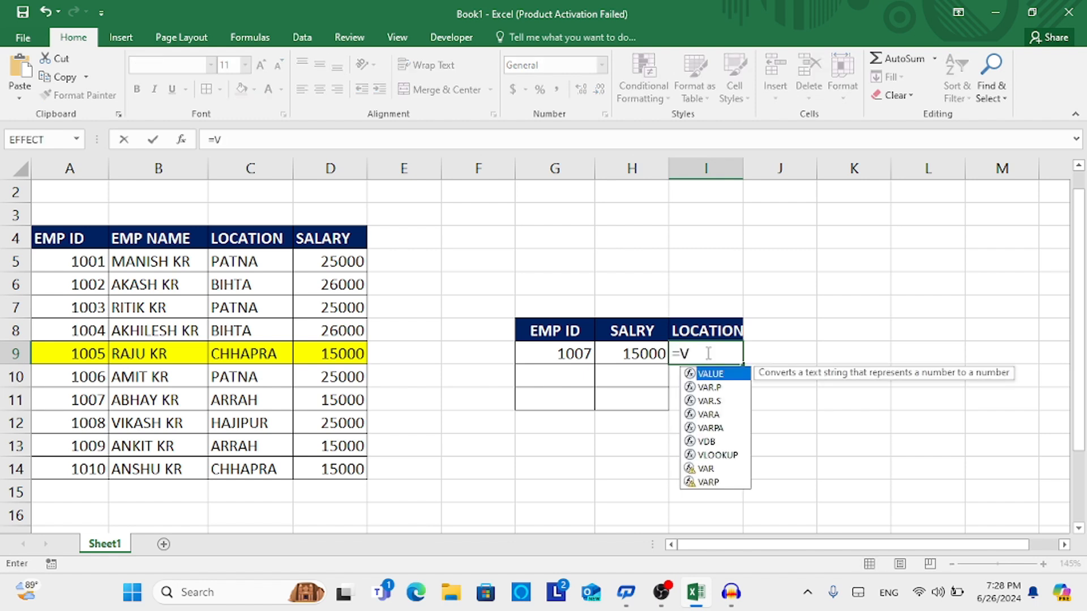
text(L)
key(Tab)
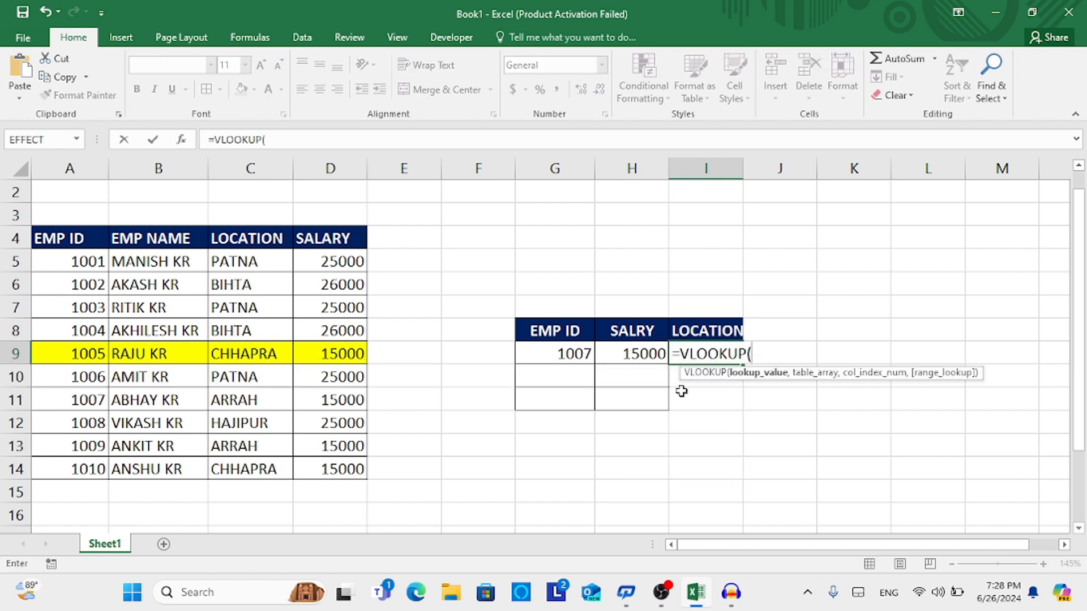
click(564, 353)
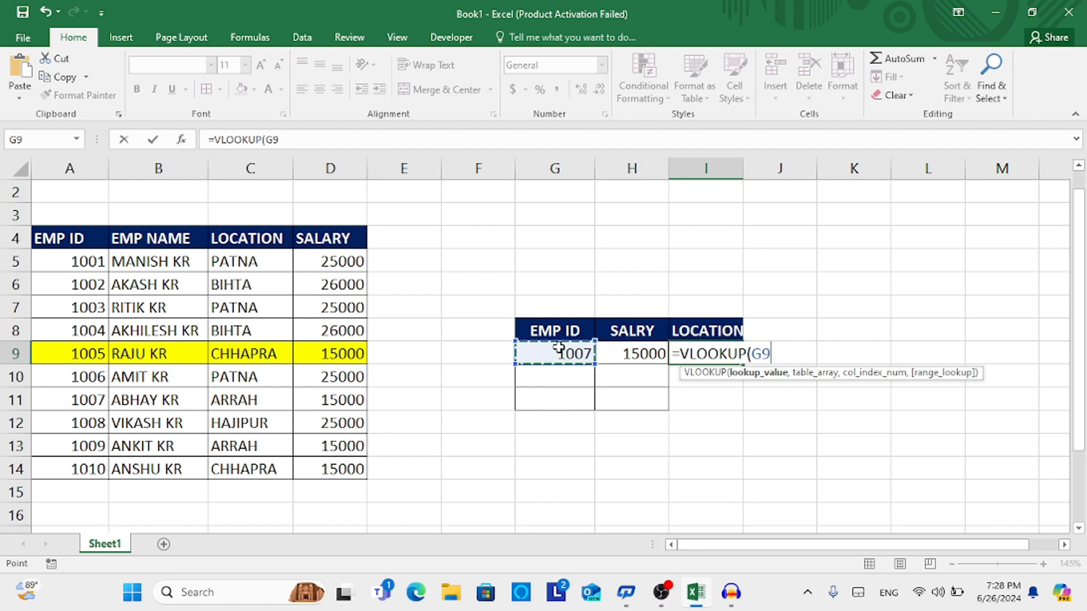
text(,)
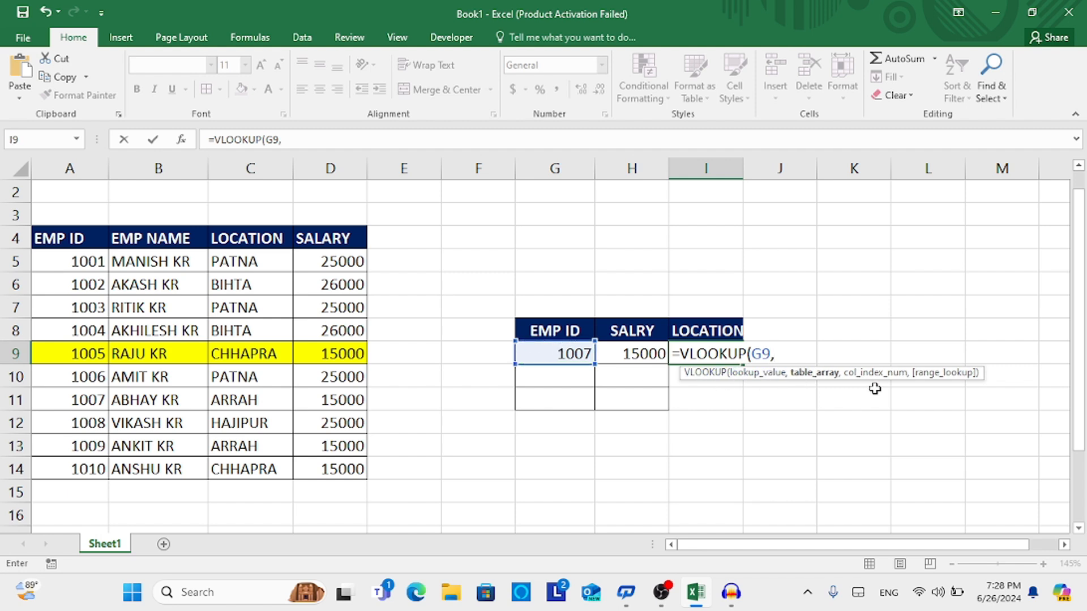
drag(65, 241, 352, 469)
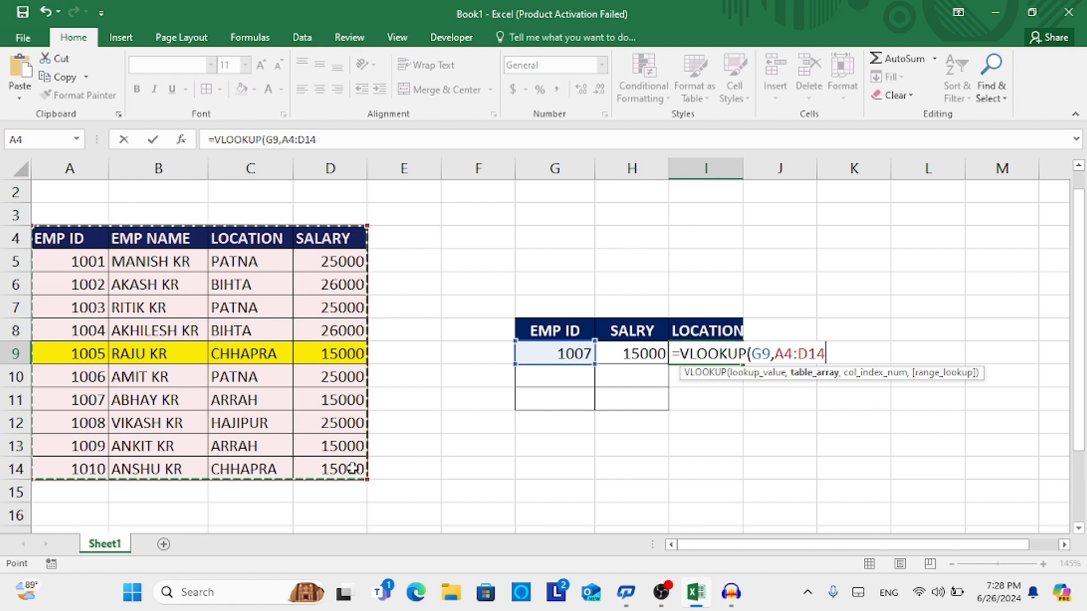
text(,3)
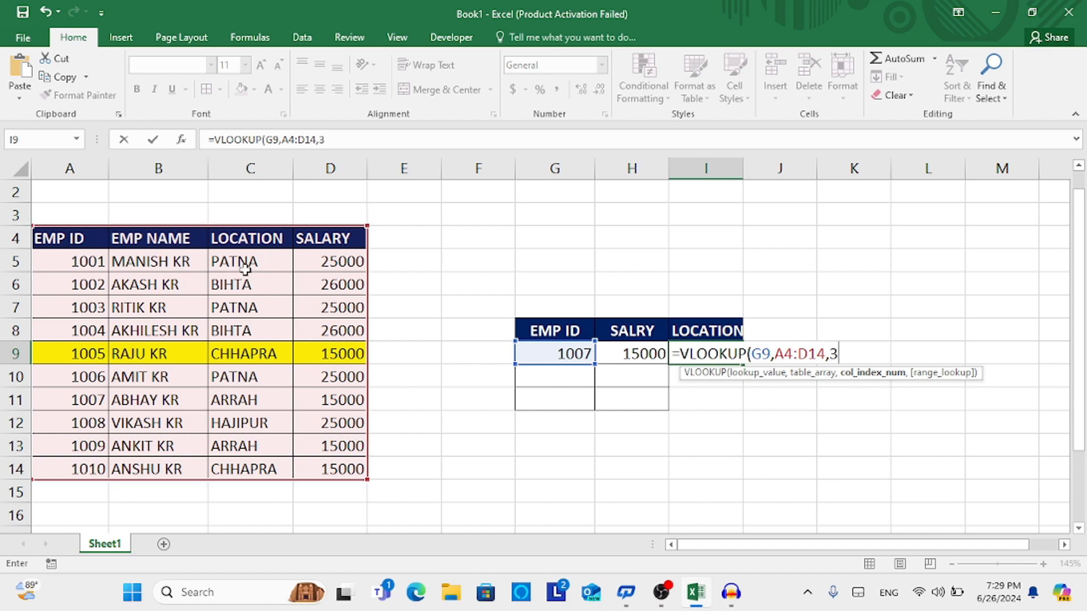
text(,0)
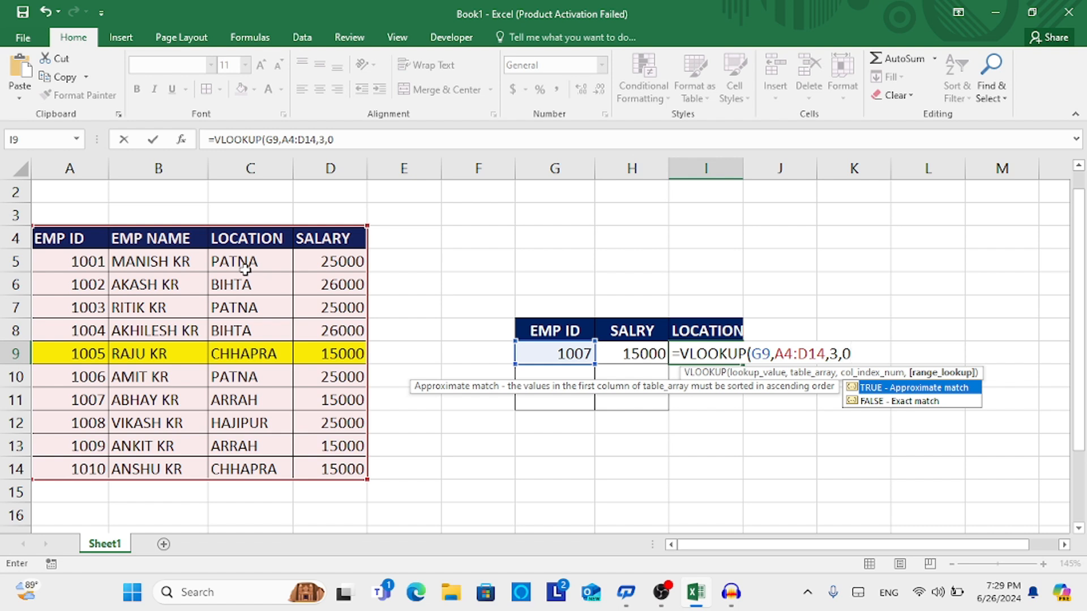
text())
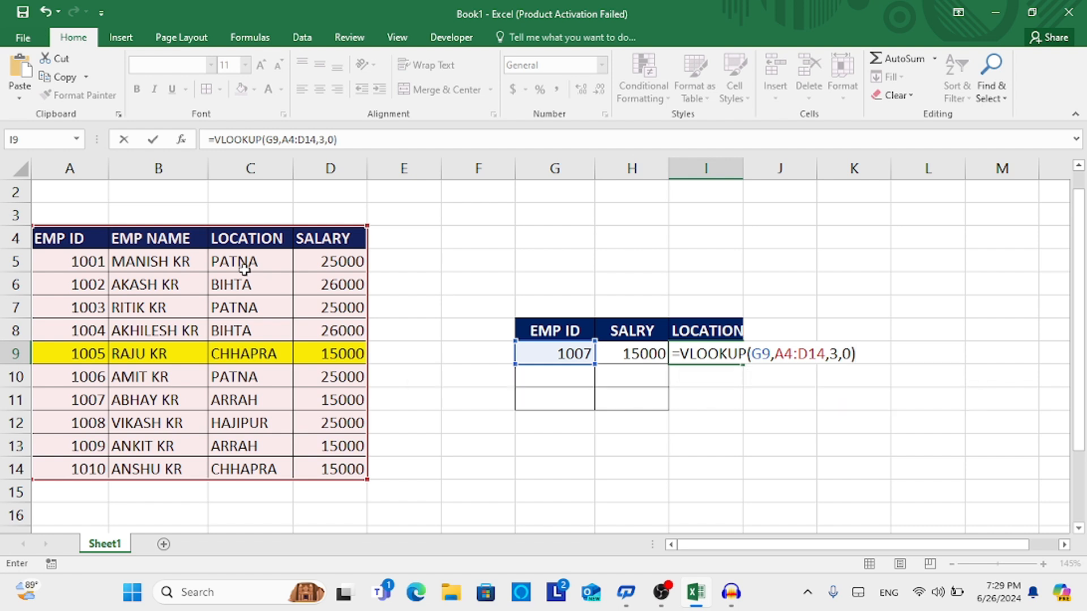
key(Return)
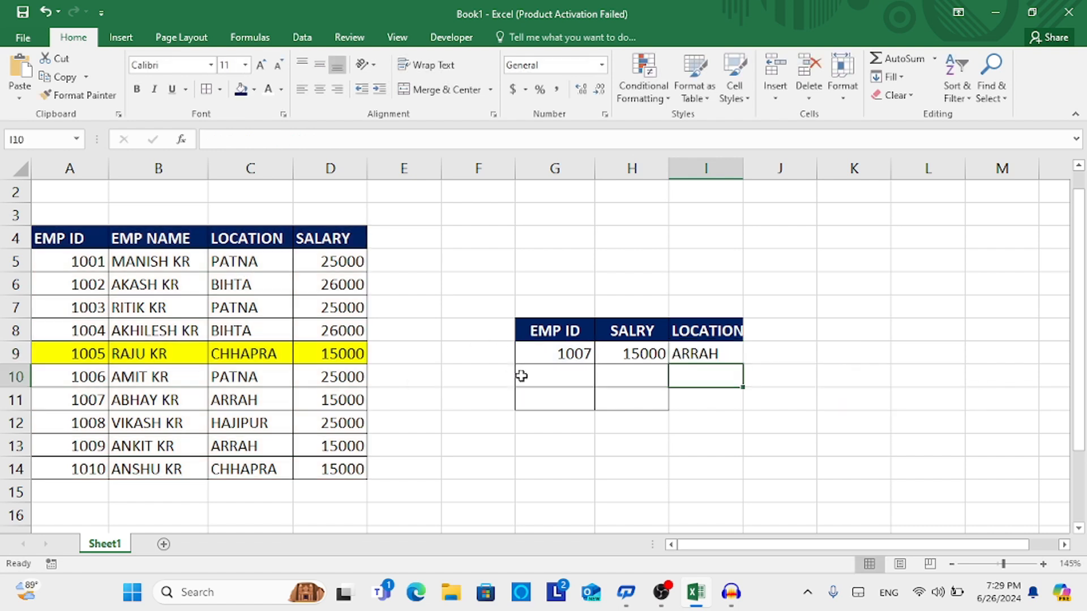
Step: Test both lookups with the employee ID 10011 in G9, which is not in the employee table
click(538, 360)
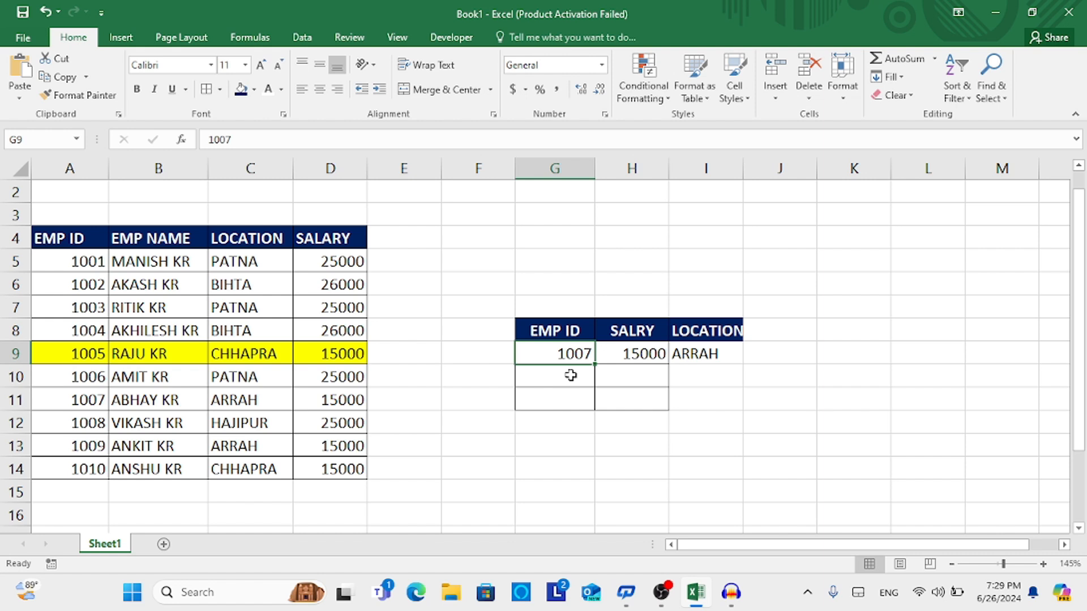
text(100)
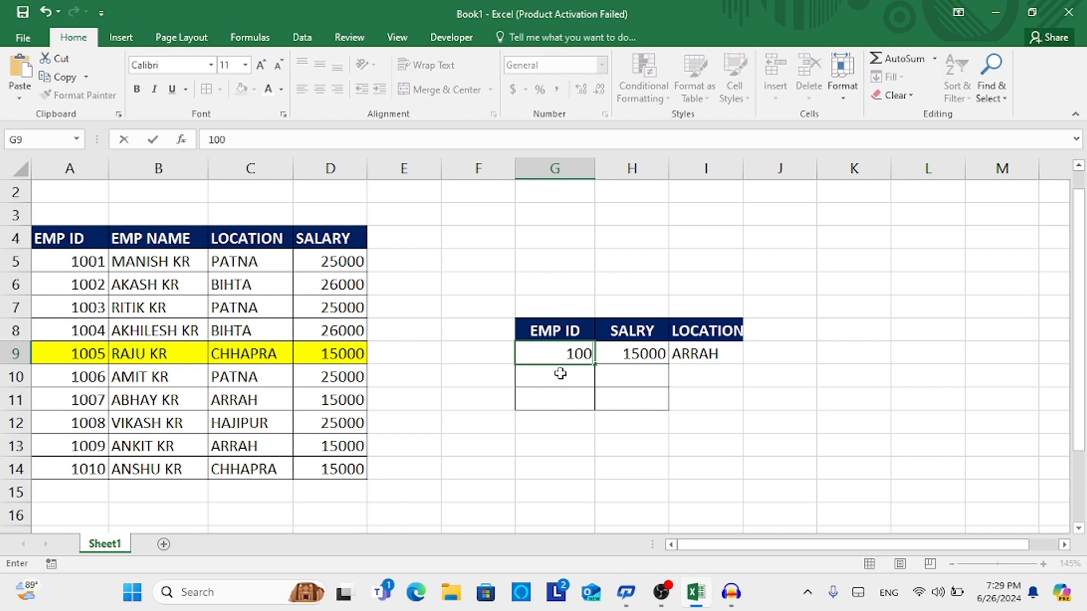
text(11)
key(Return)
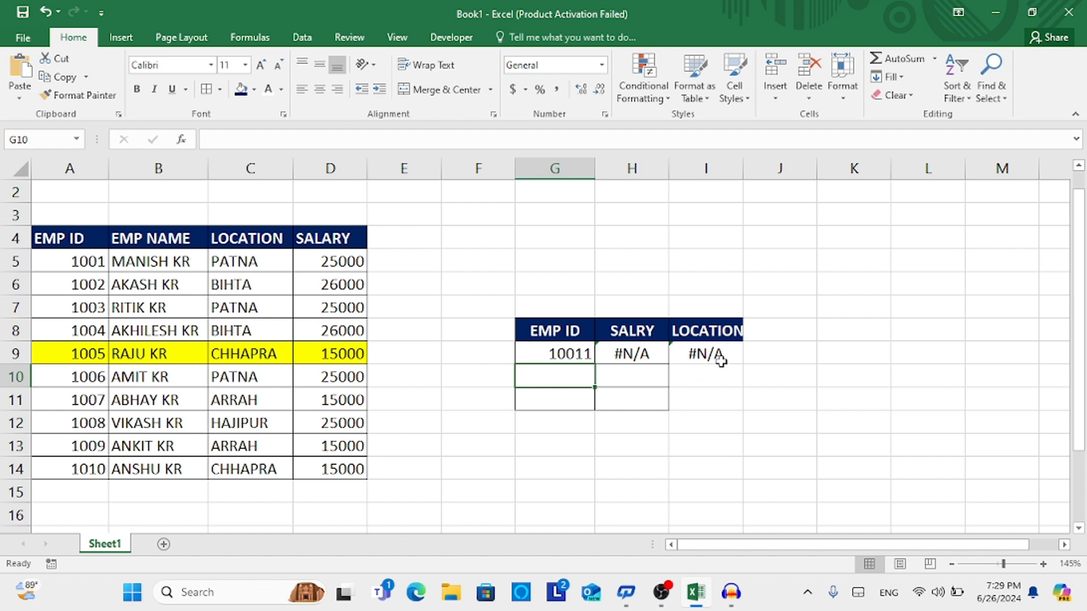
Step: Change the lookup employee ID in G9 to 1010
click(568, 351)
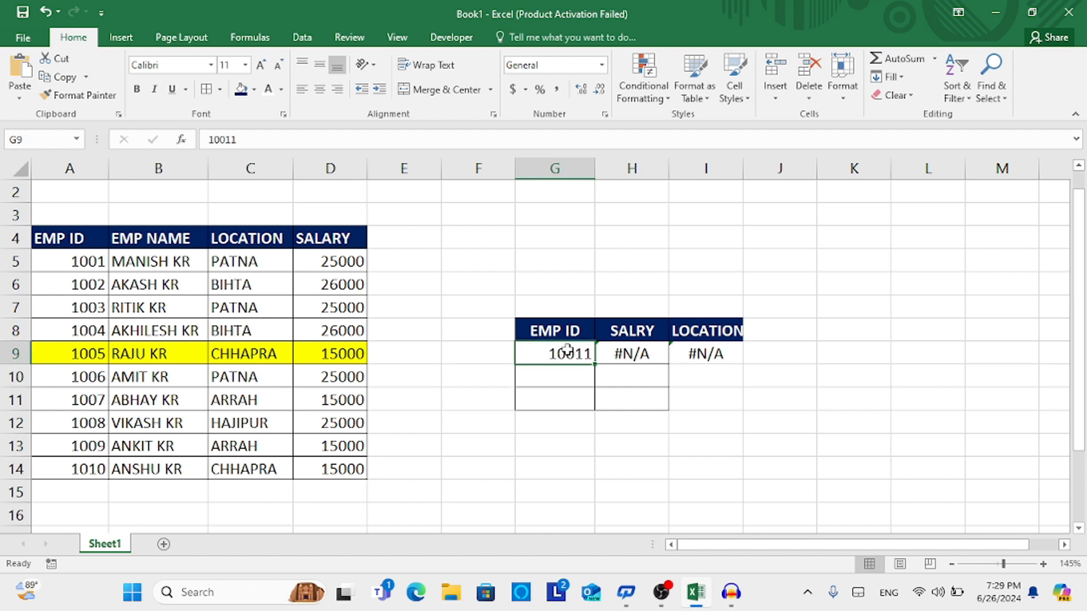
text(1001)
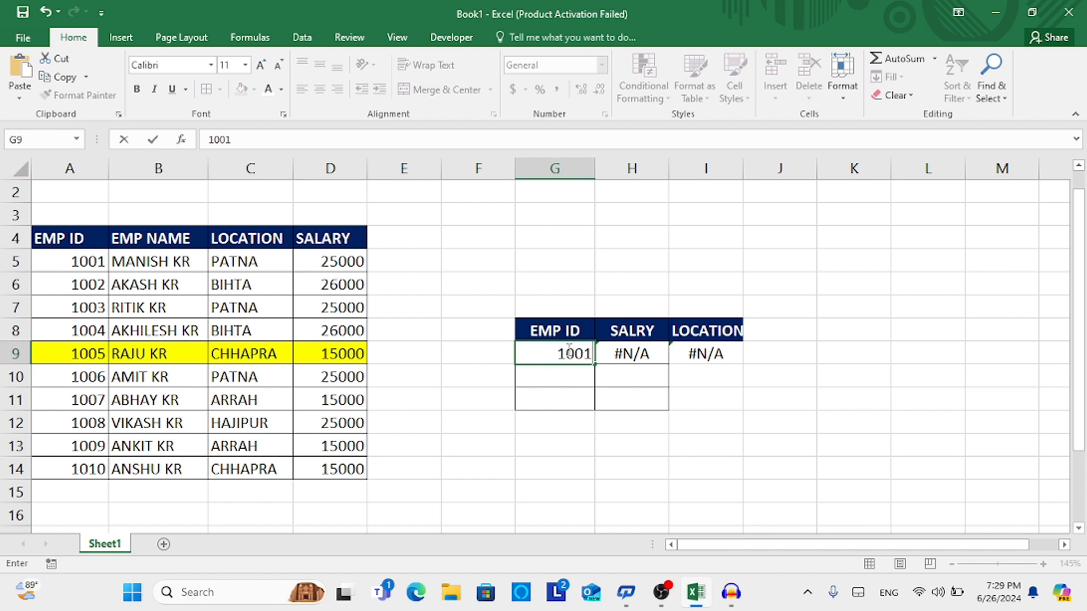
key(BackSpace)
key(BackSpace)
text(10)
key(Return)
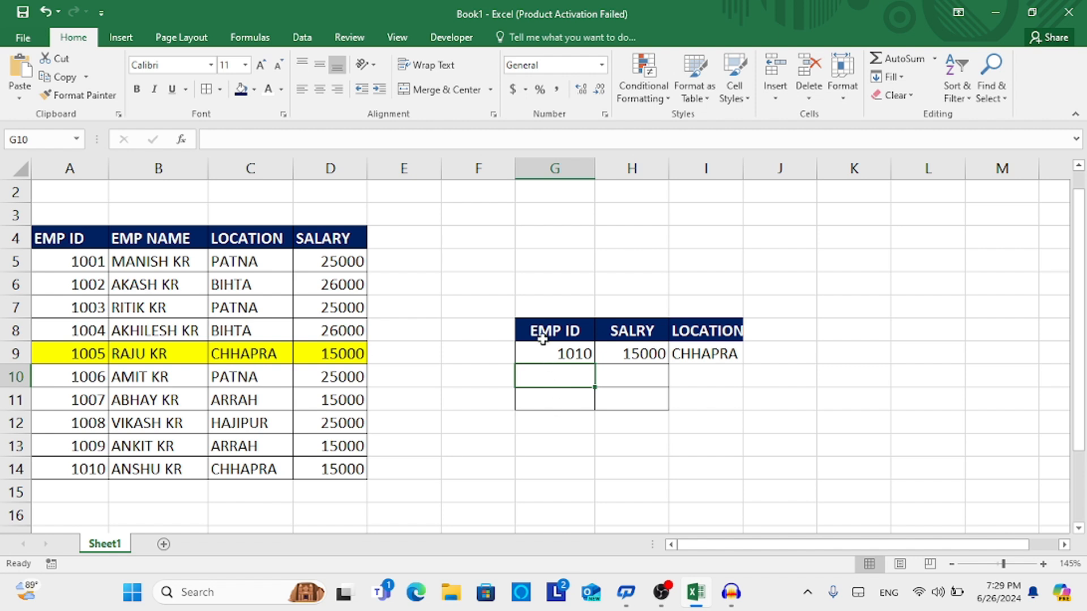
click(582, 355)
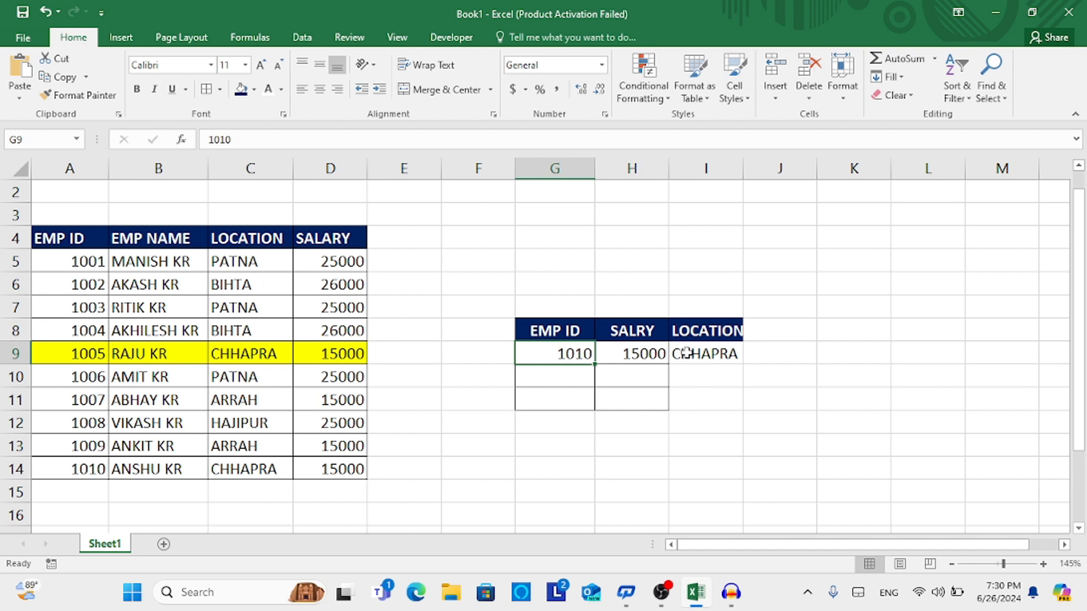
Step: Copy the lookup headers G8:I8 and paste them into A1:C1 of a new worksheet
drag(563, 332, 694, 328)
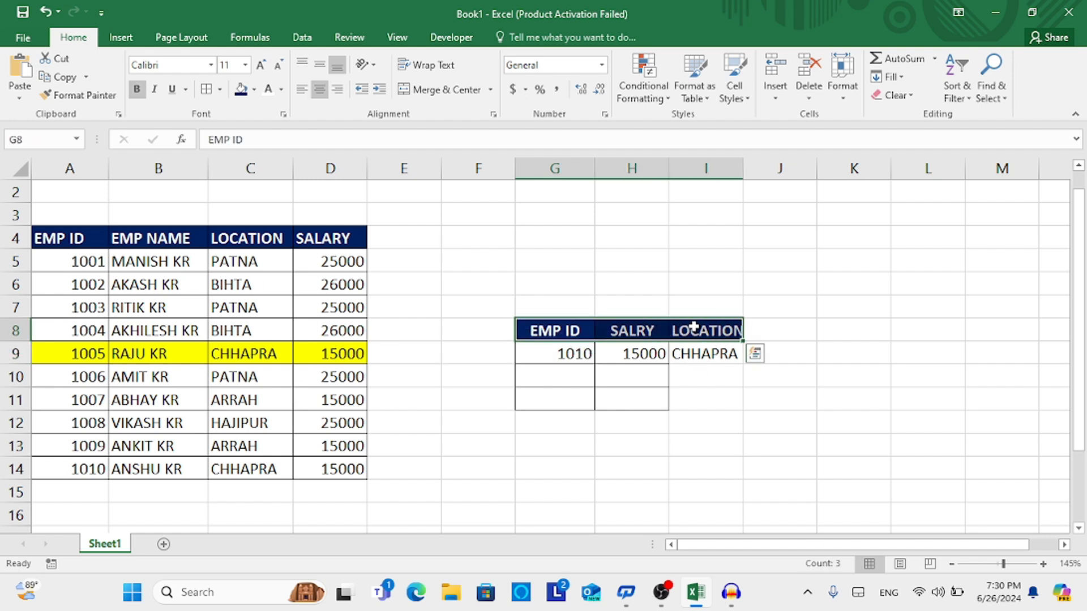
key(ctrl+c)
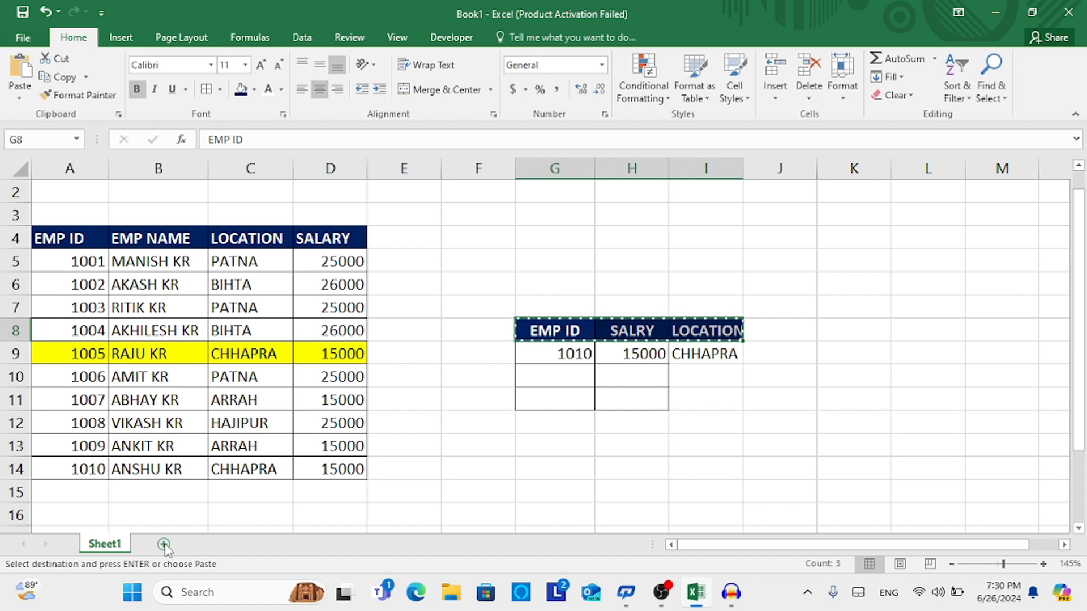
click(165, 546)
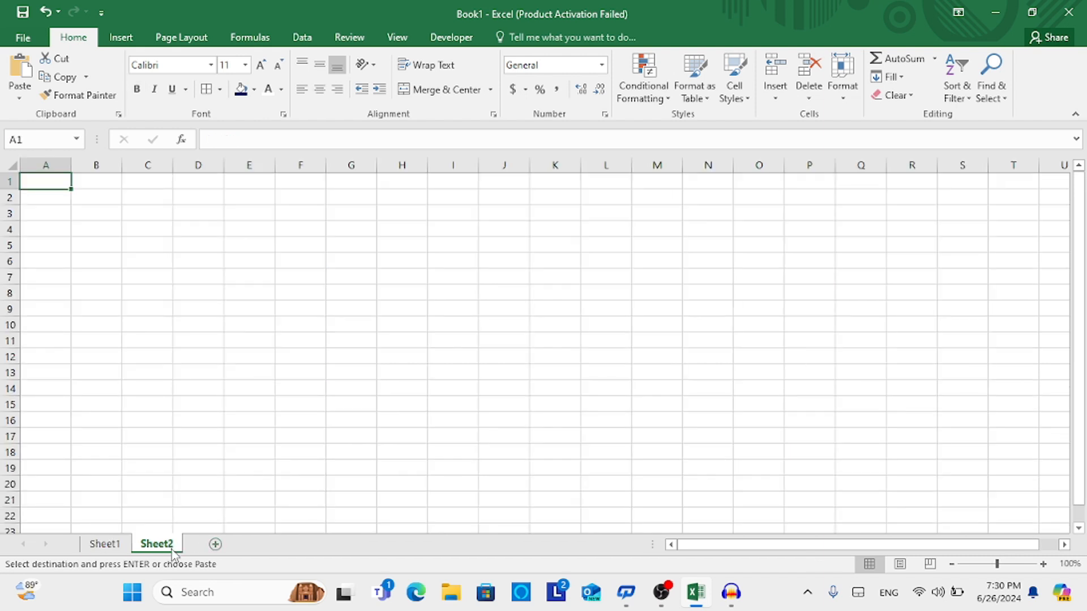
key(ctrl+v)
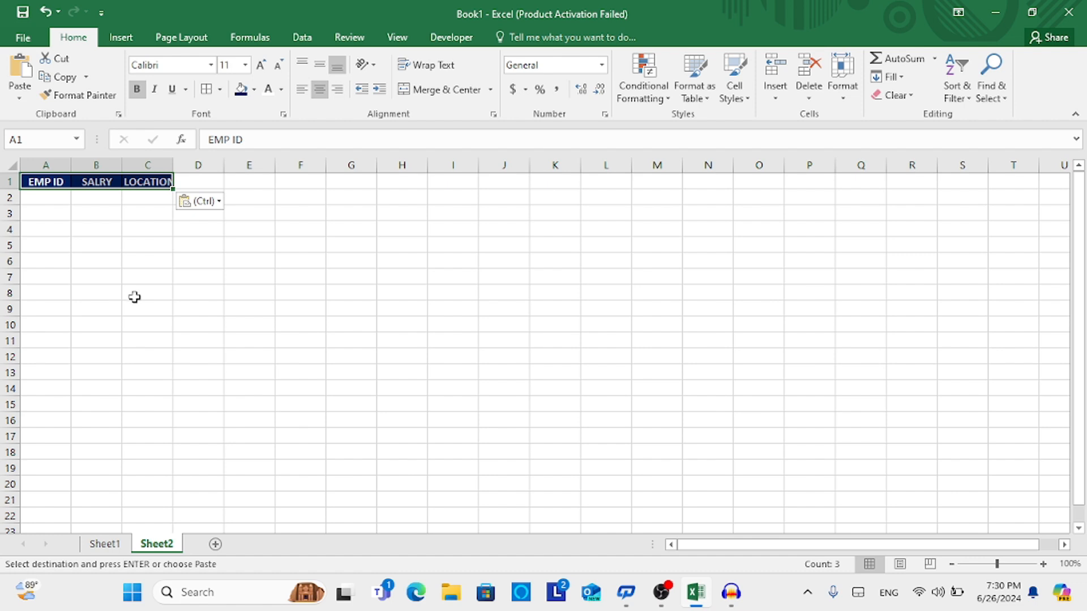
Step: Enter employee ID 1001 in A2 under EMP ID on Sheet2 and select the SALRY cell B2
scroll(134, 298, up, 3)
click(97, 214)
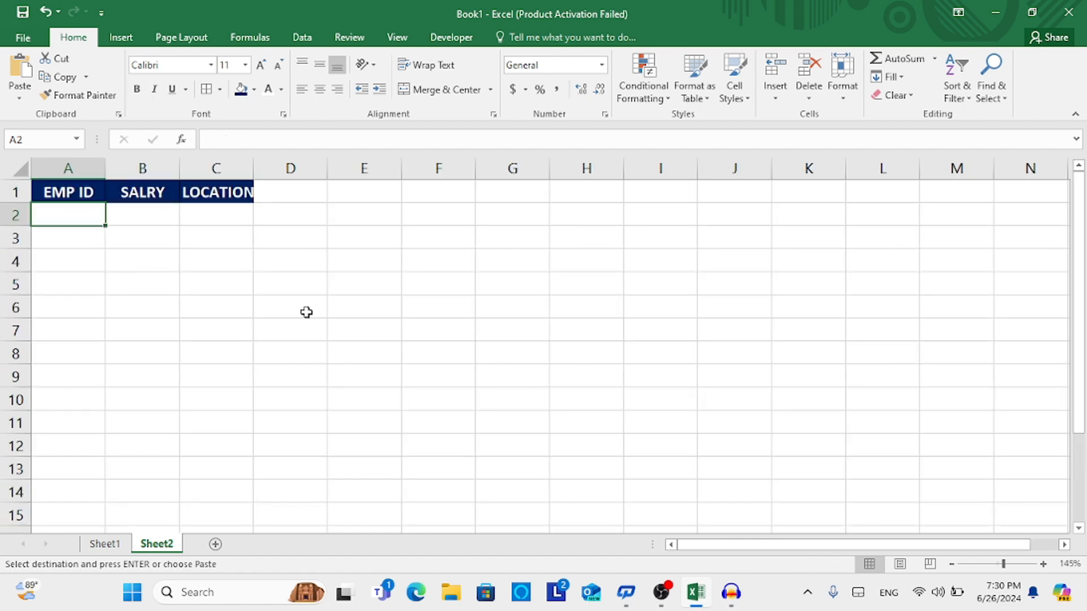
text(1001)
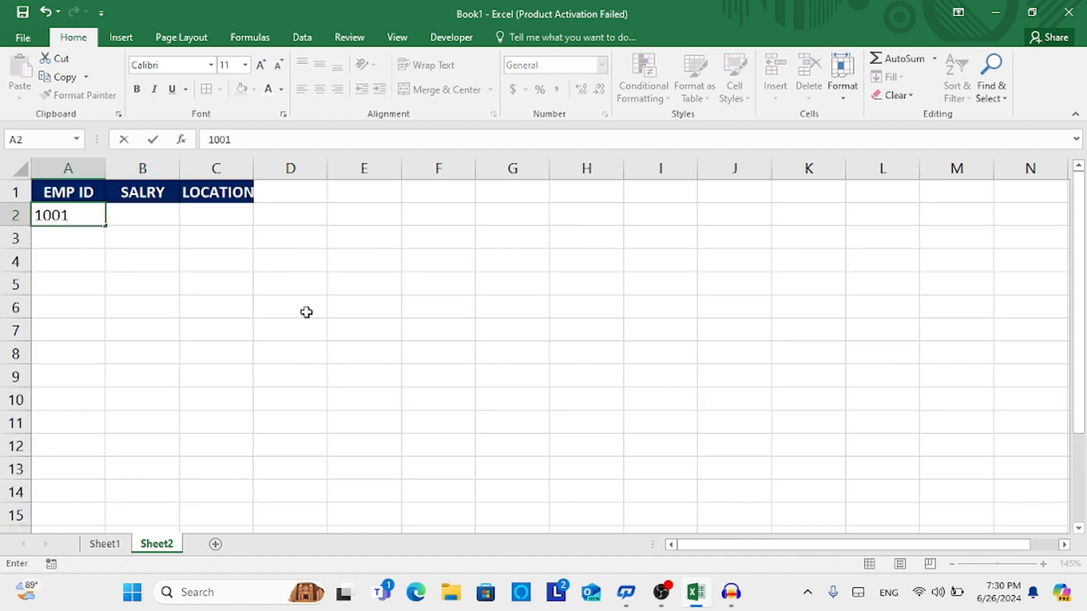
click(163, 216)
click(195, 222)
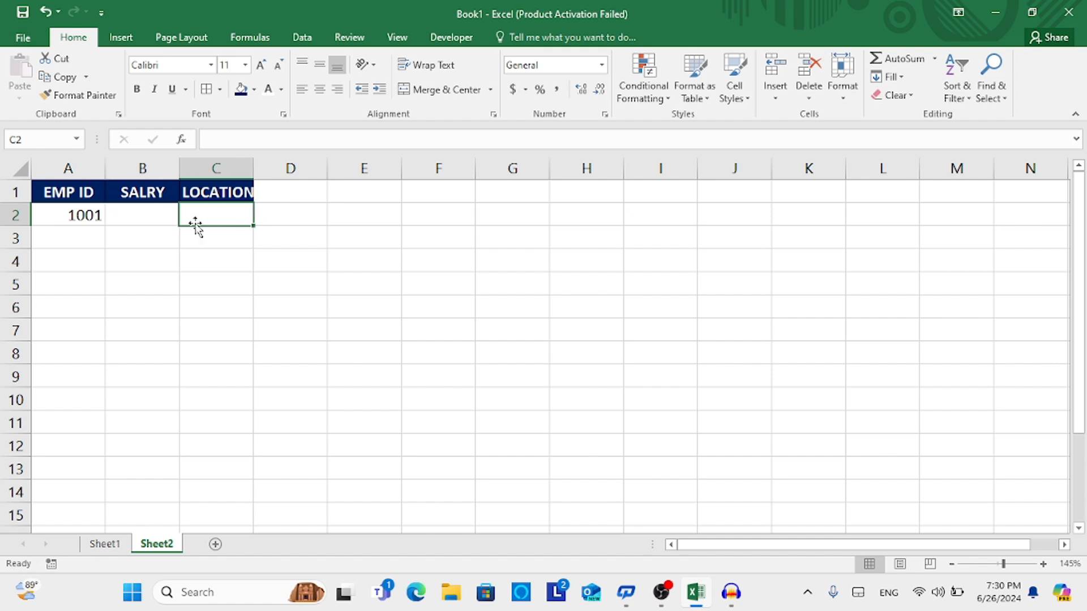
click(127, 212)
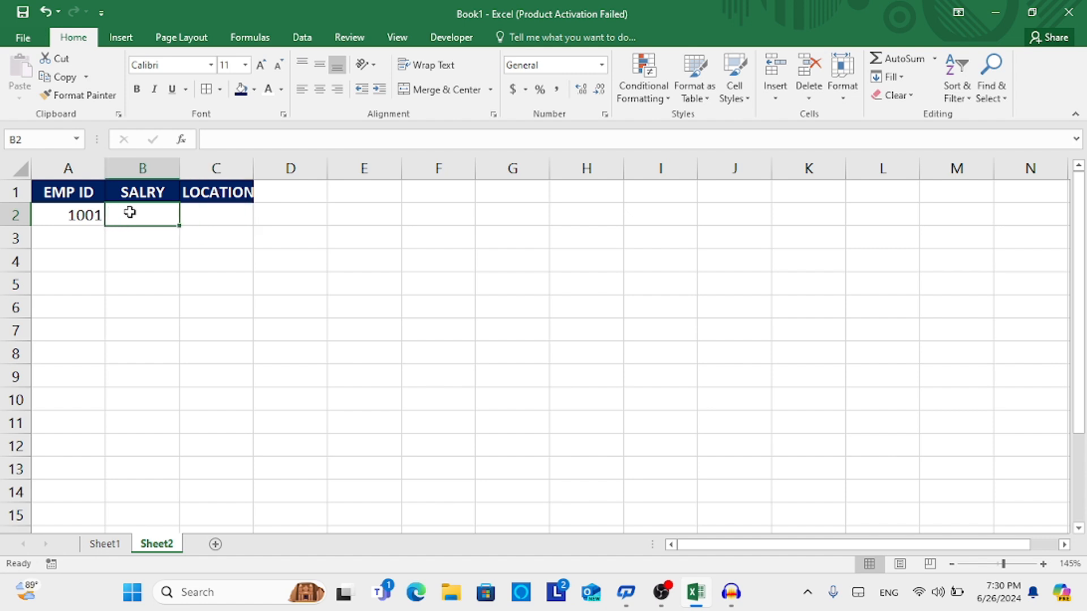
Step: Enter =VLOOKUP(A2,Sheet1!A4:D14,4,0) in B2 of Sheet2 to return the salary from the employee table on Sheet1
text(=VL)
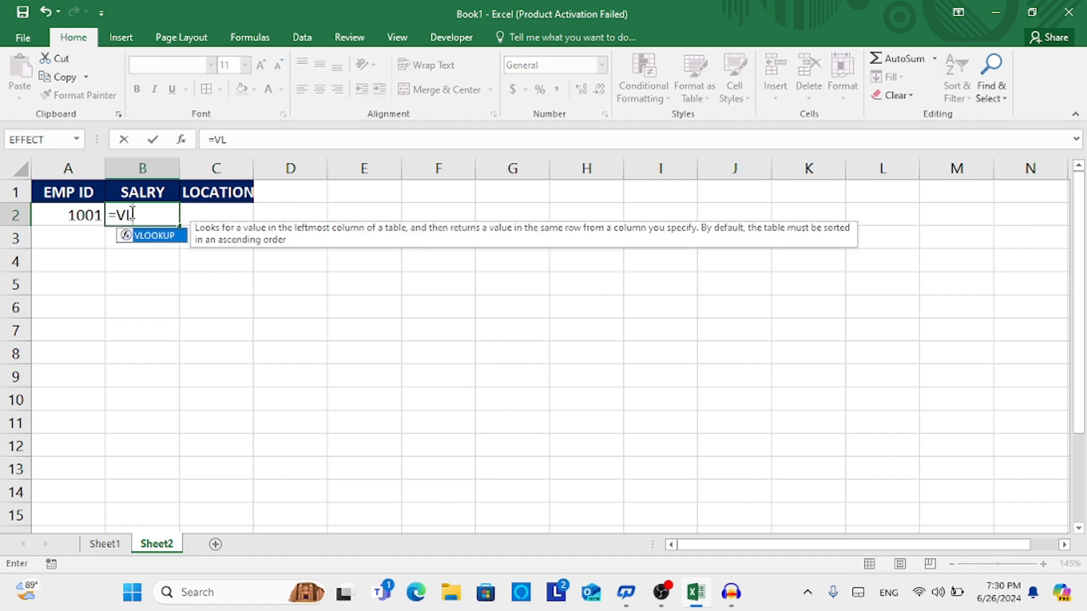
key(Tab)
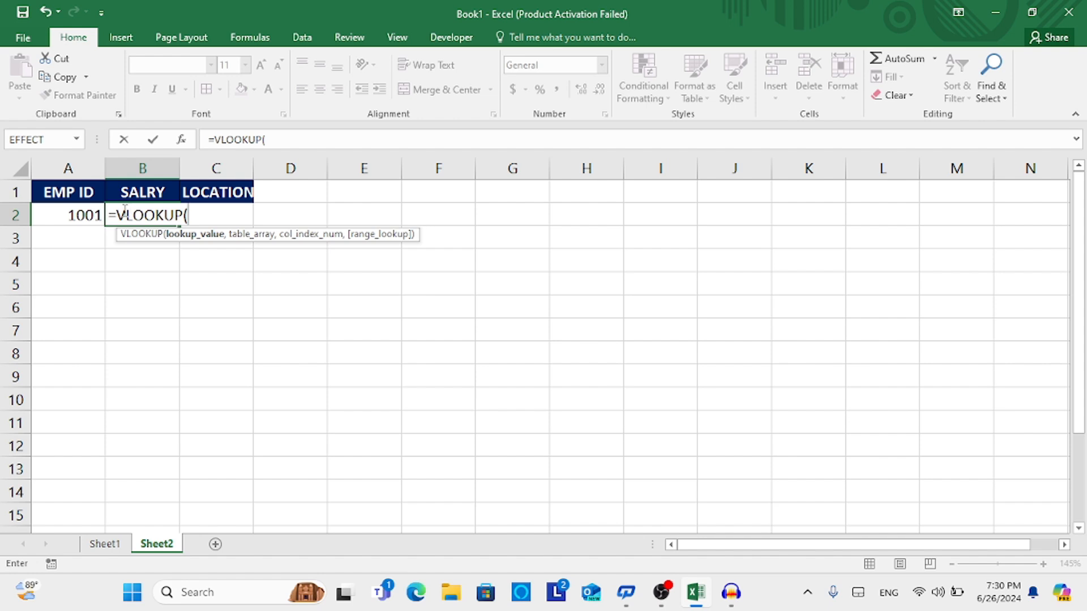
click(85, 215)
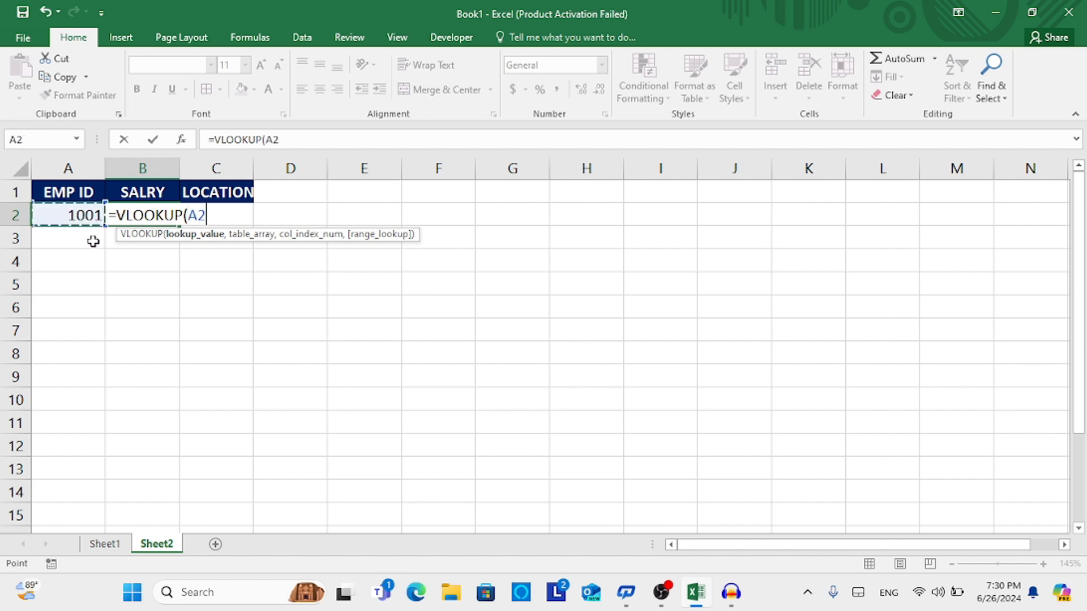
text(,)
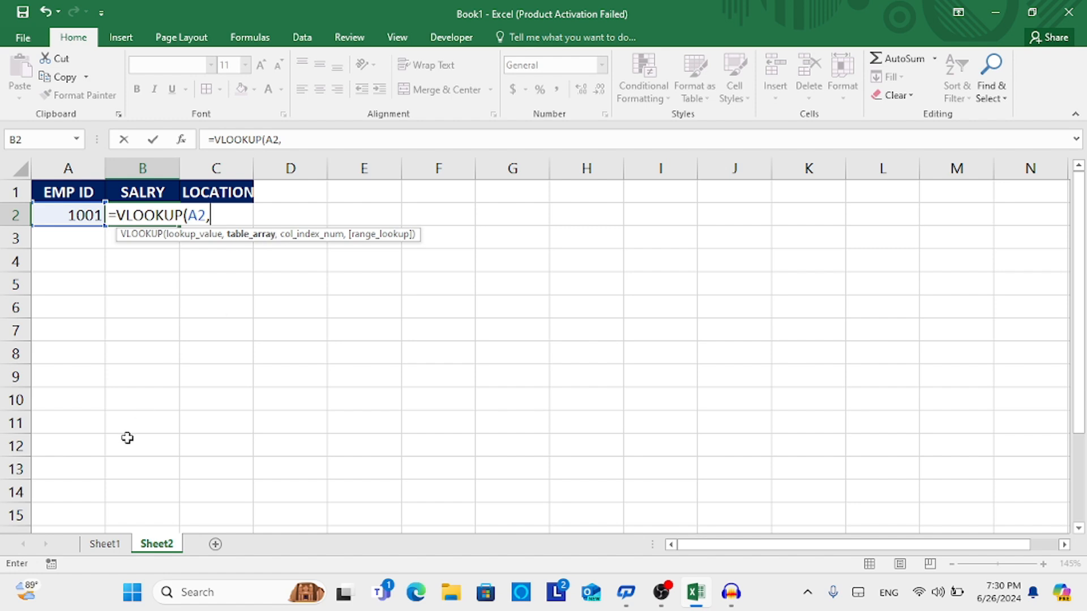
click(117, 547)
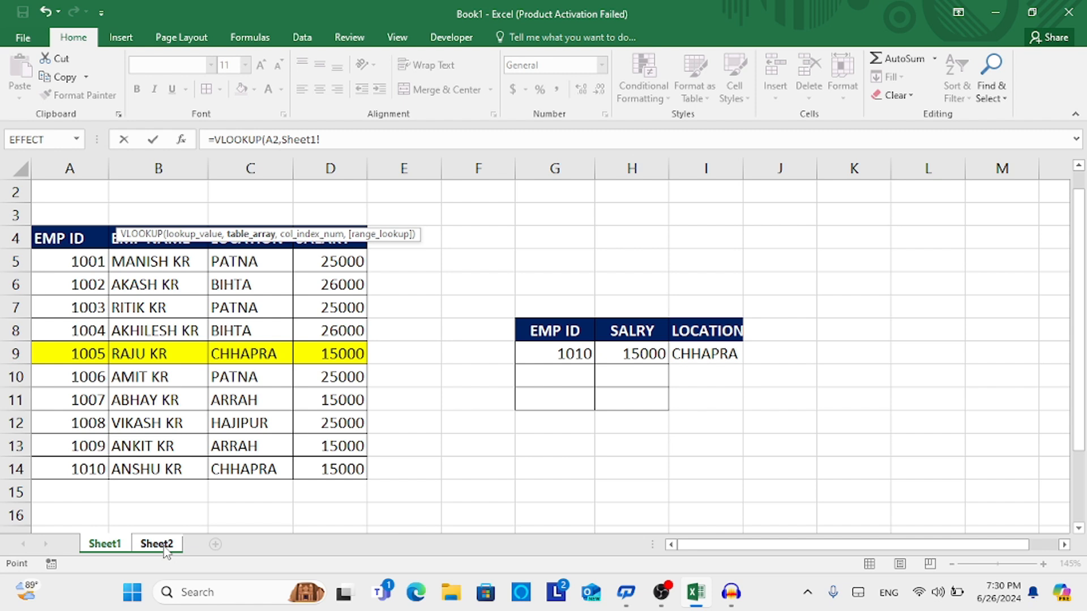
drag(78, 237, 345, 476)
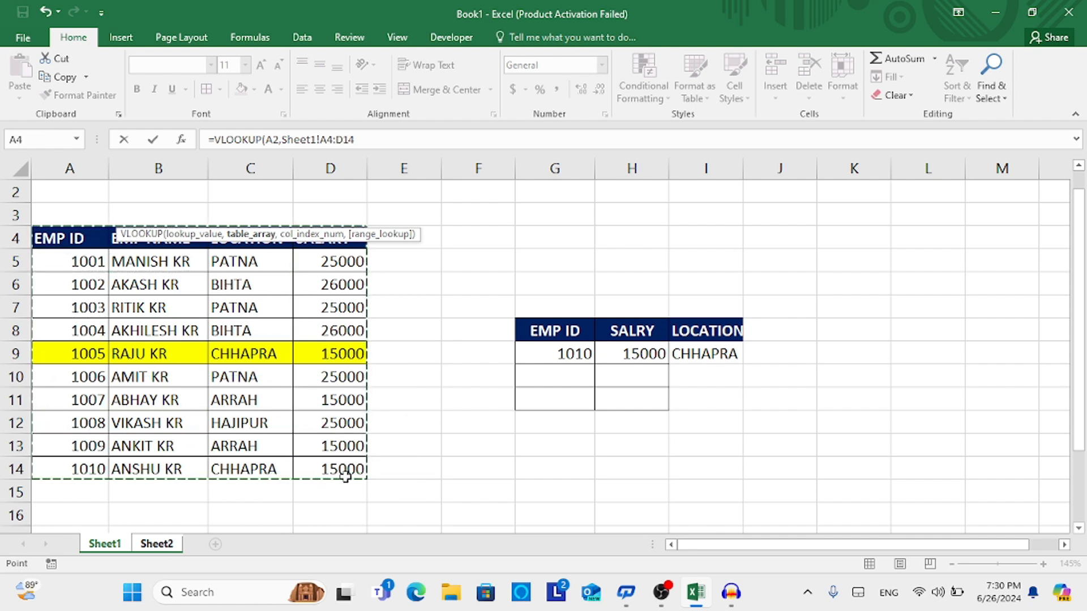
text(,)
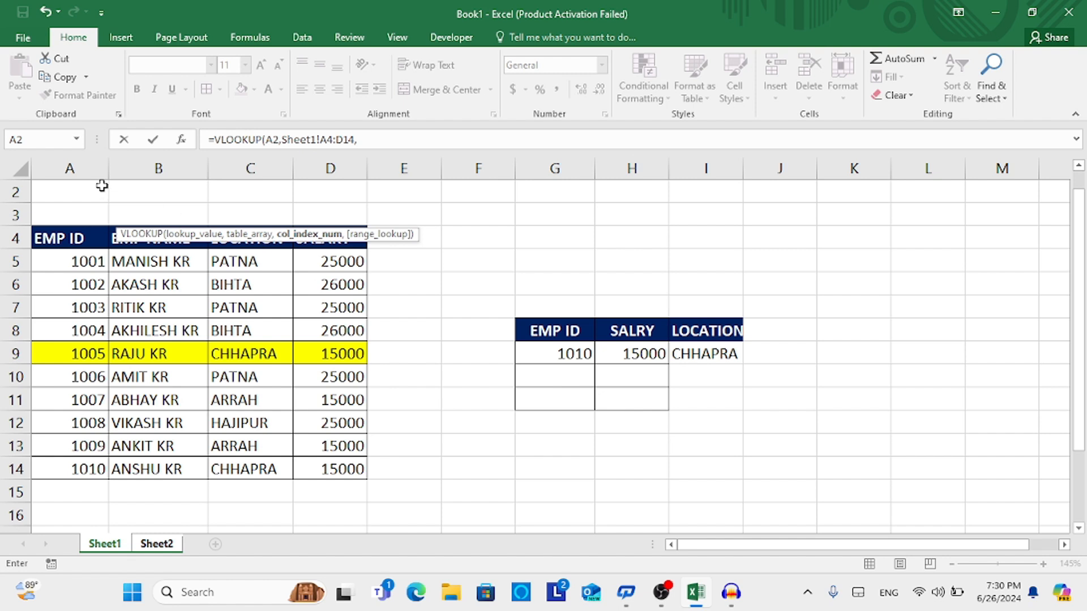
text(,0))
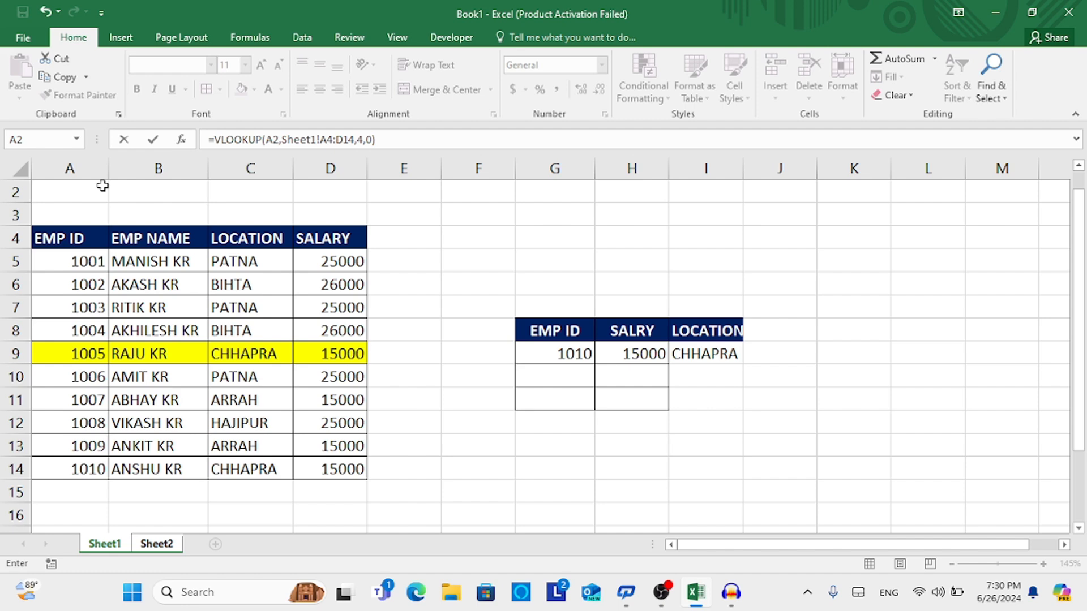
key(Return)
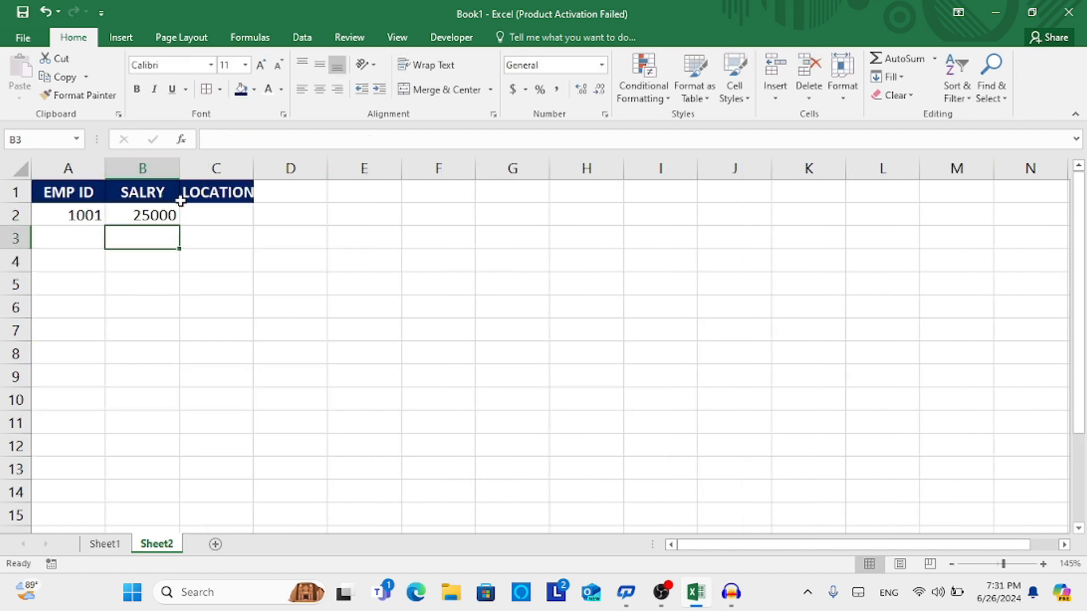
Step: Try filling the salary formula from B2 into C2 with relative references, check the copied formula, and clear C2 again
click(158, 215)
drag(179, 227, 249, 227)
click(229, 218)
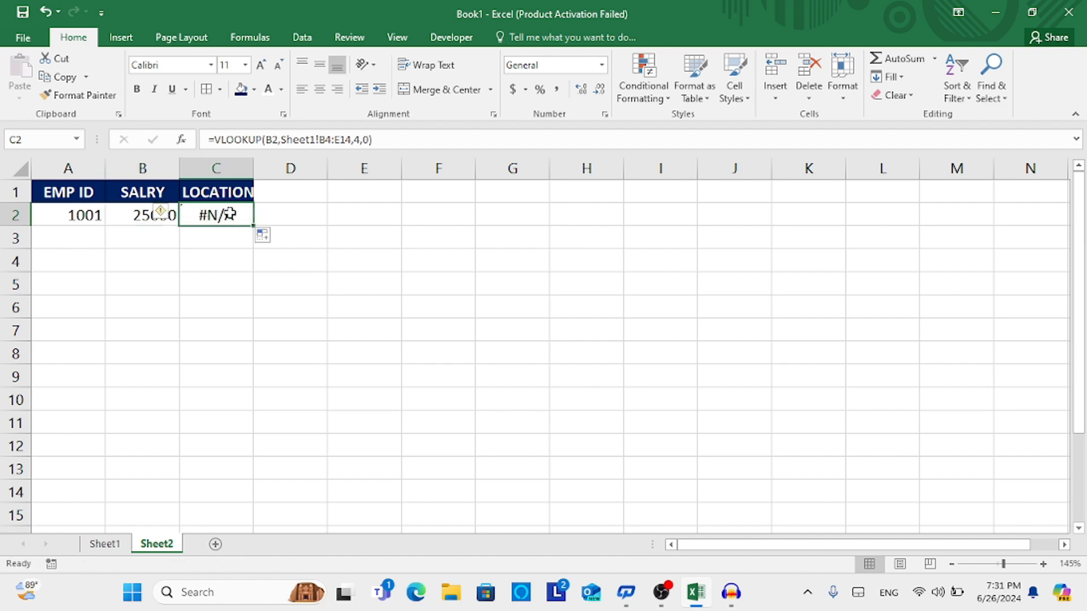
double_click(229, 214)
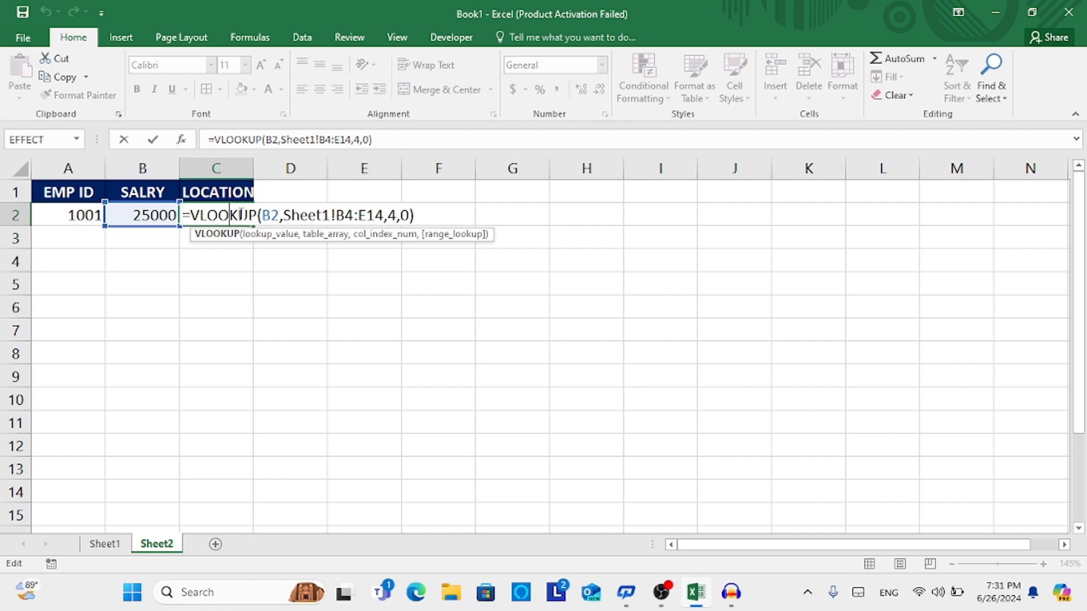
key(ctrl+Return)
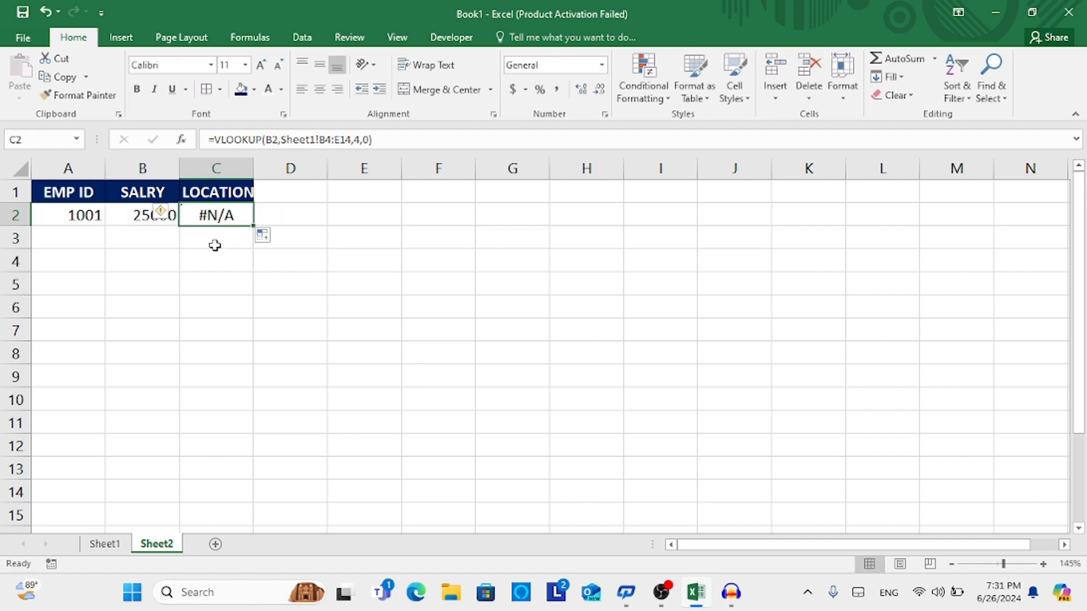
key(Delete)
Step: Make the lookup value and table range in B2's formula absolute: =VLOOKUP($A$2,Sheet1!$A$4:$D$14,4,0)
double_click(158, 214)
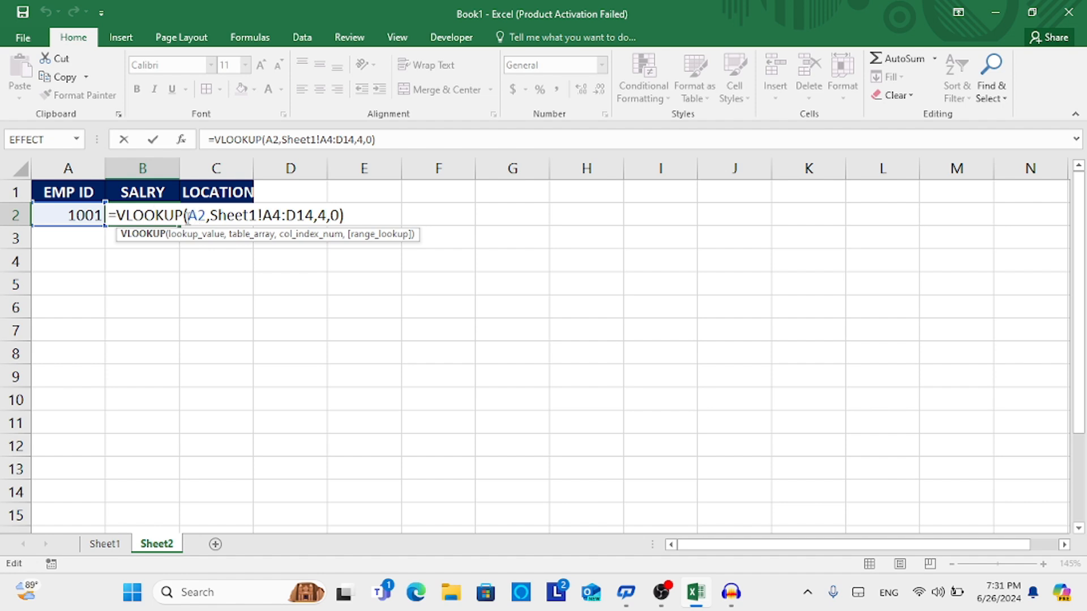
key(super+plus)
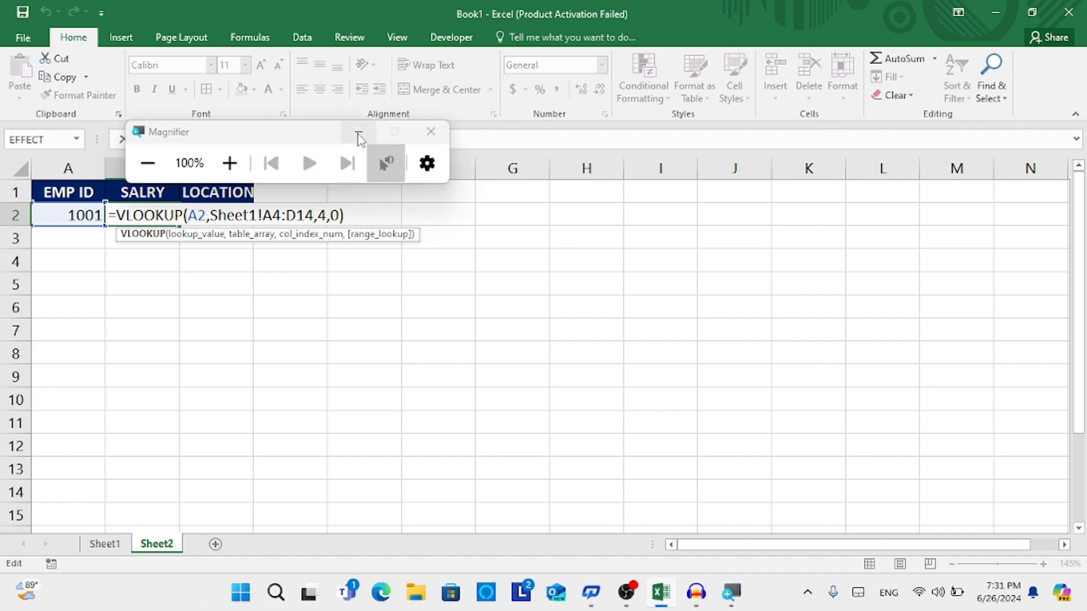
click(358, 134)
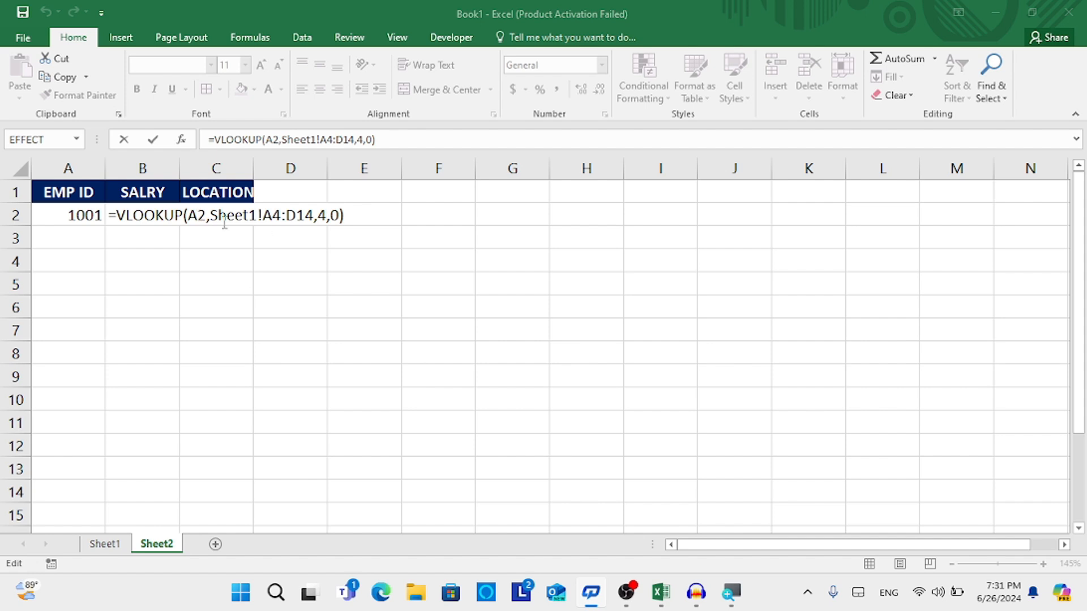
click(200, 214)
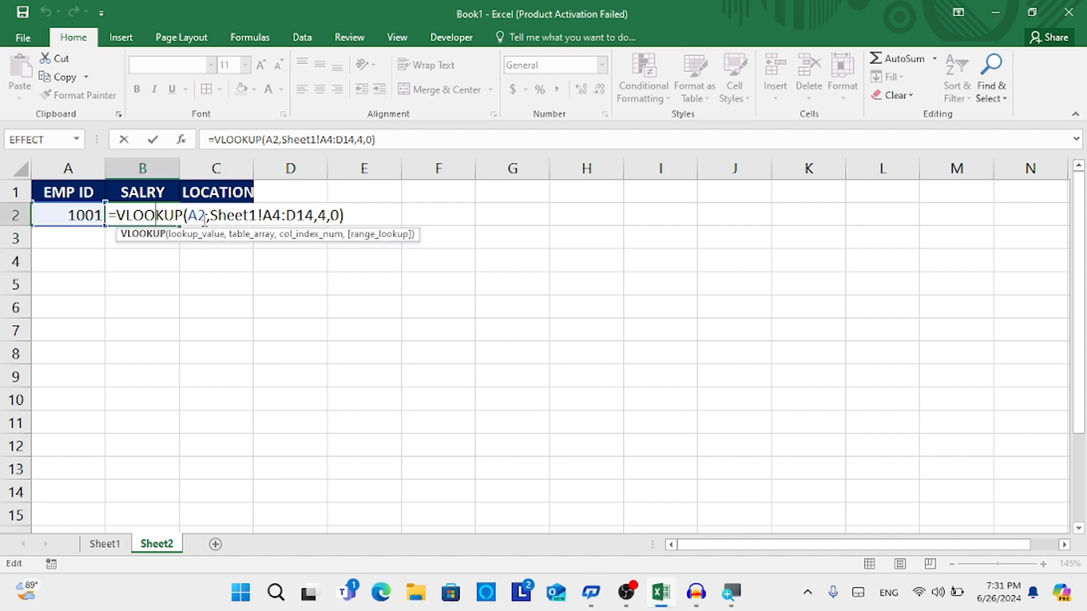
key(super+plus)
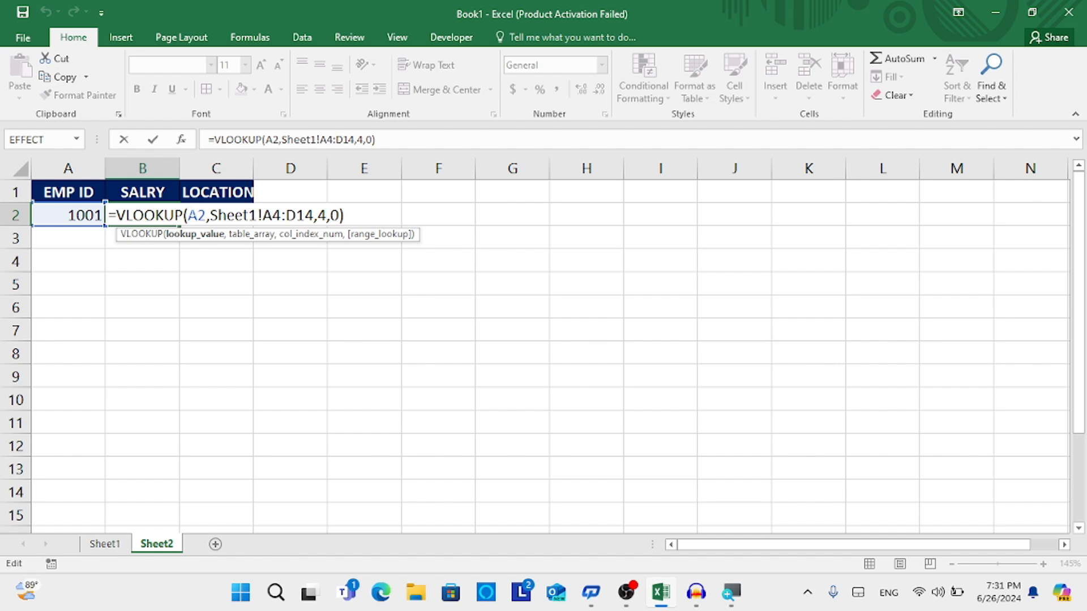
key(F4)
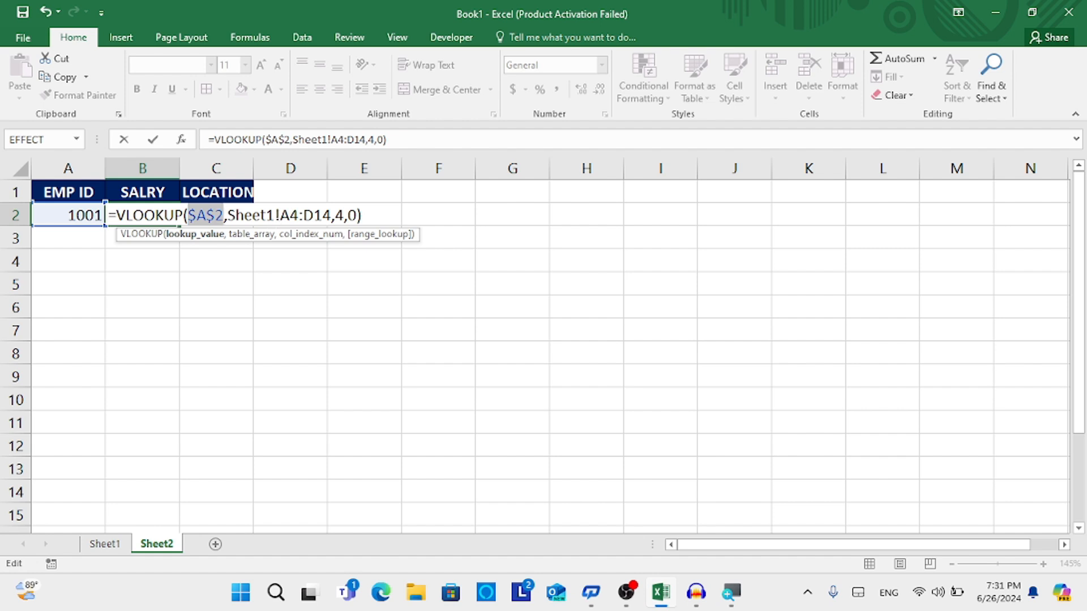
click(291, 215)
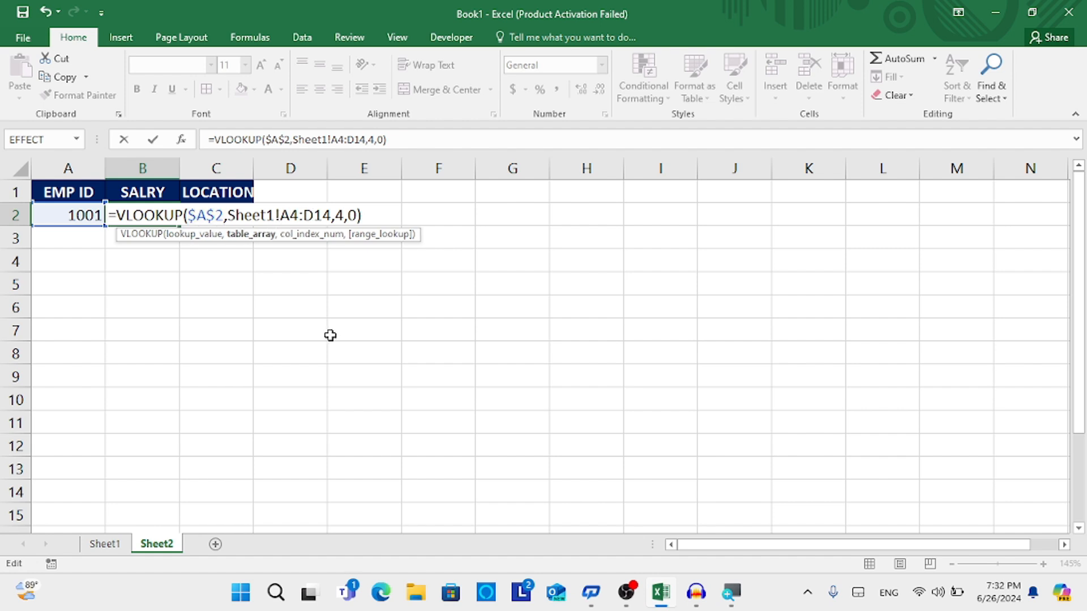
key(F4)
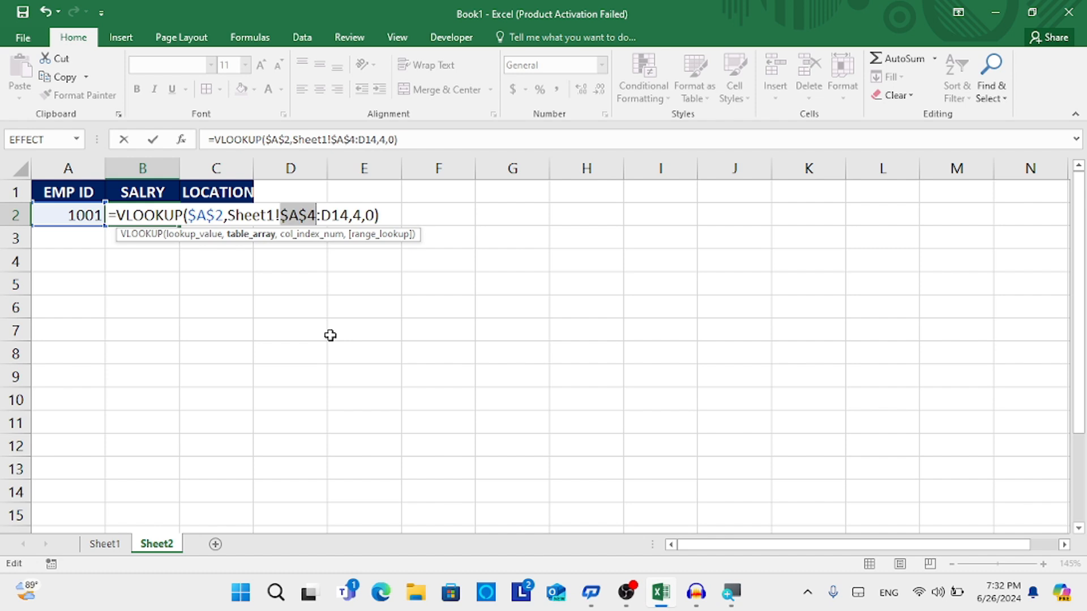
click(331, 215)
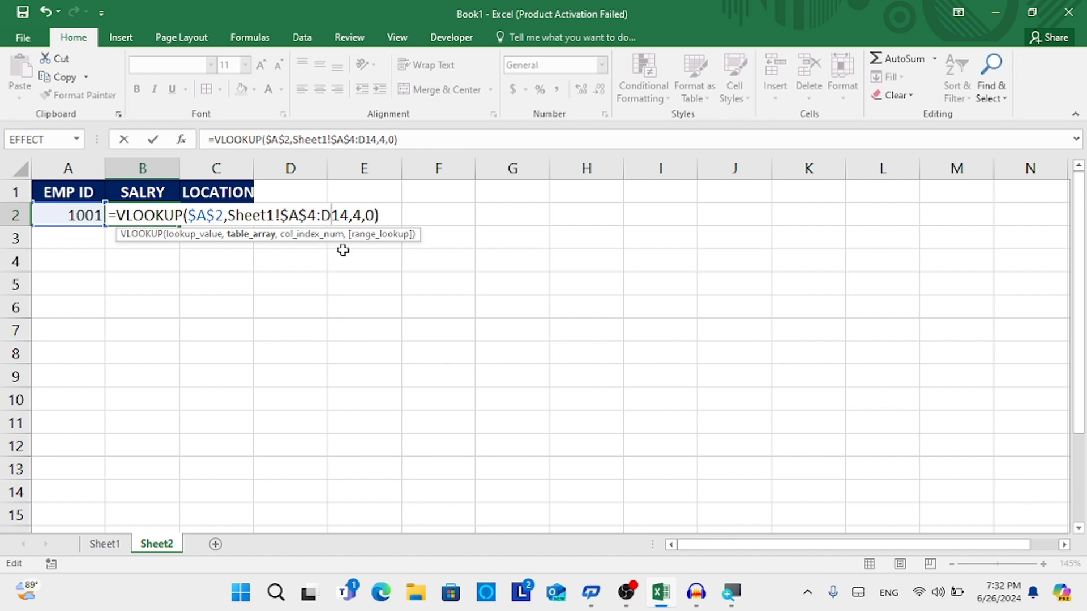
key(F4)
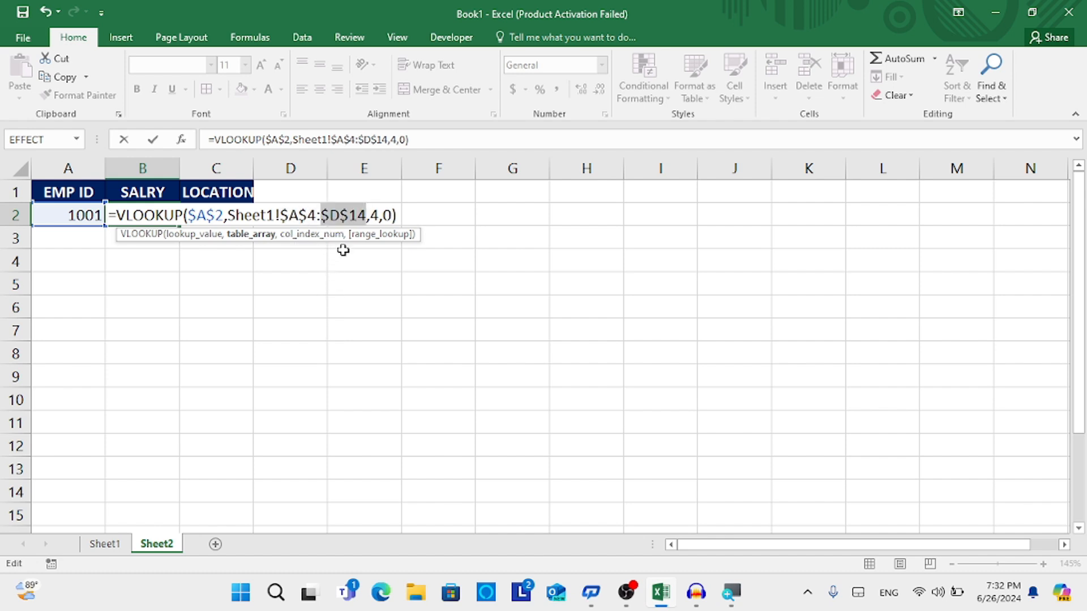
key(Return)
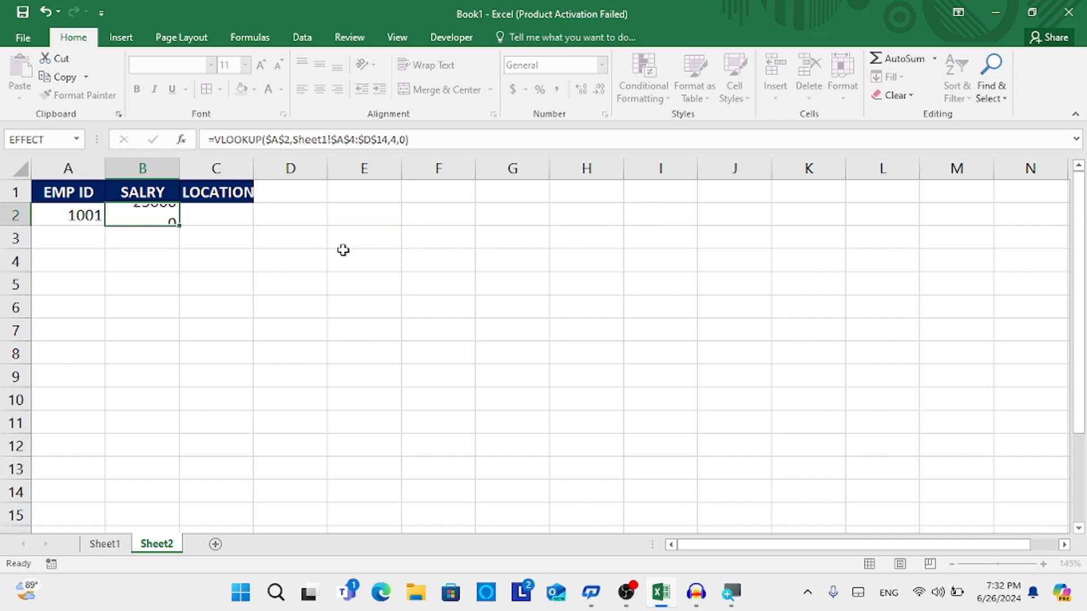
Step: Fill the B2 formula across into C2 and change its column index to 3 to return the location
click(154, 214)
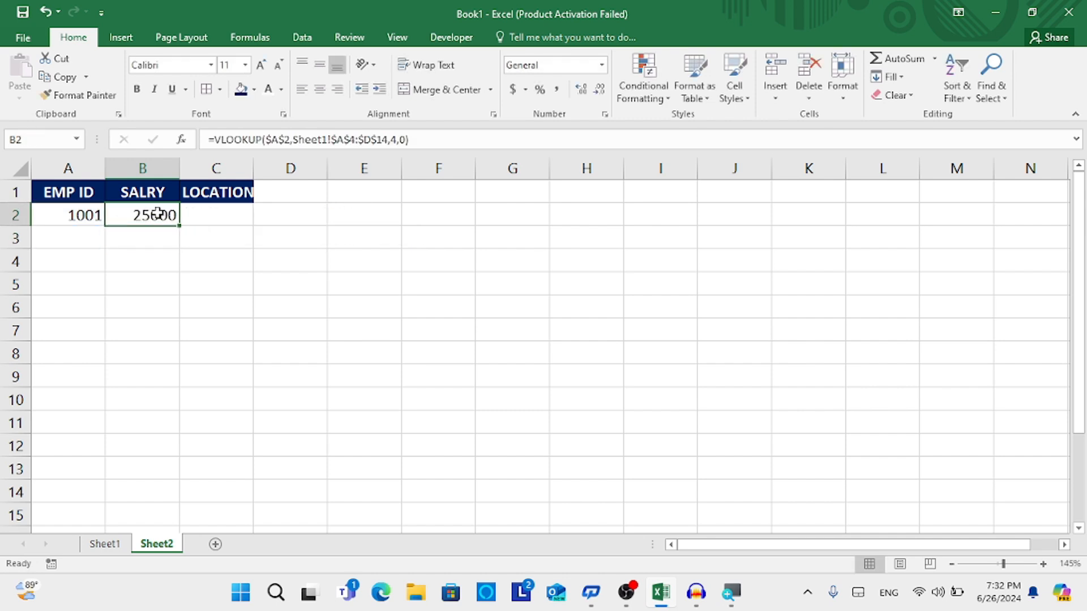
drag(179, 225, 227, 225)
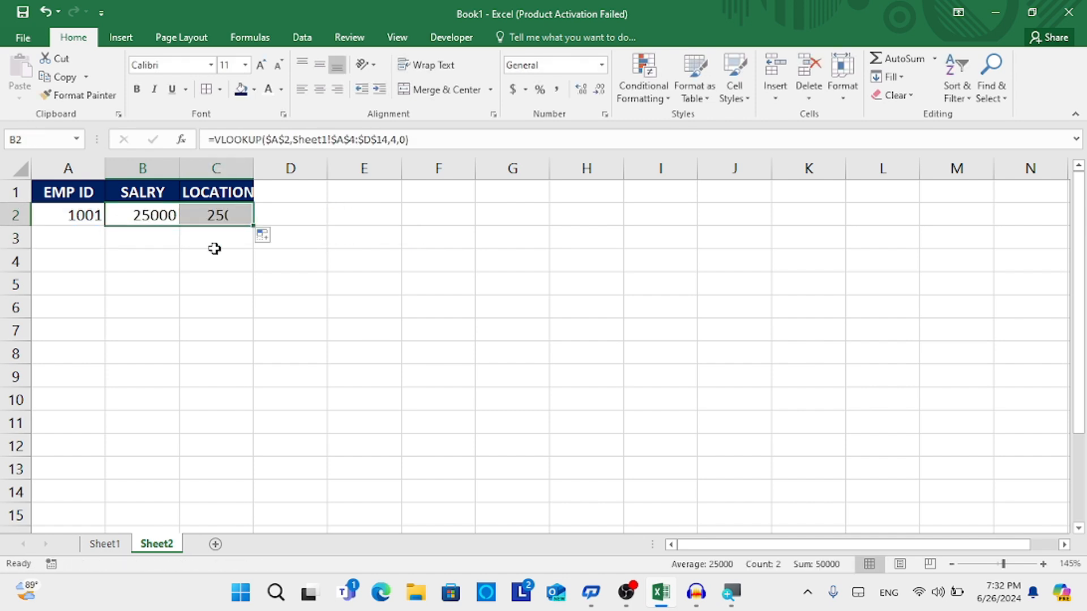
click(221, 215)
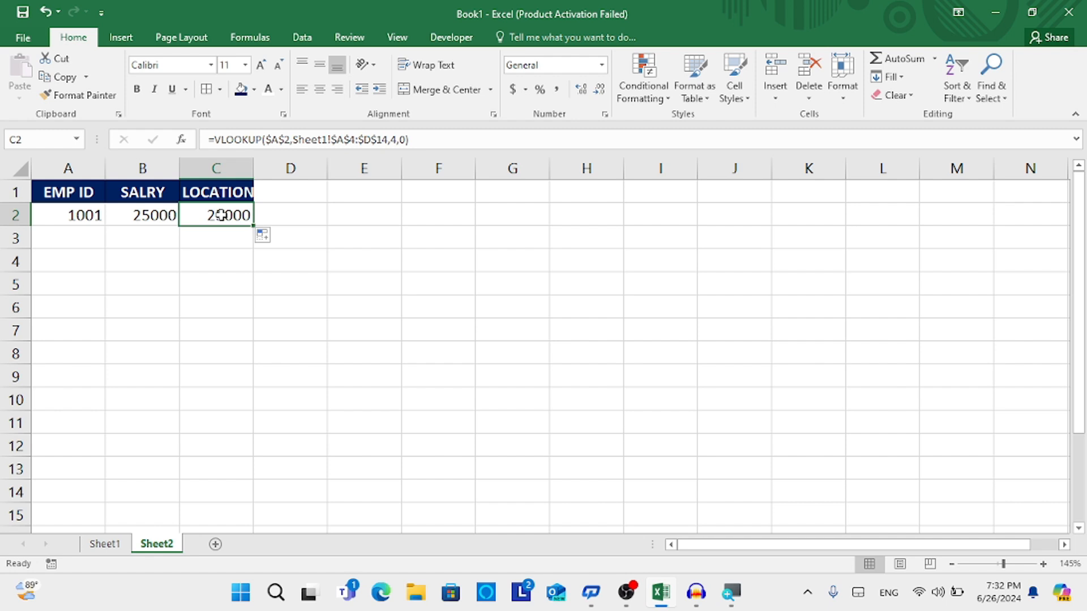
double_click(221, 215)
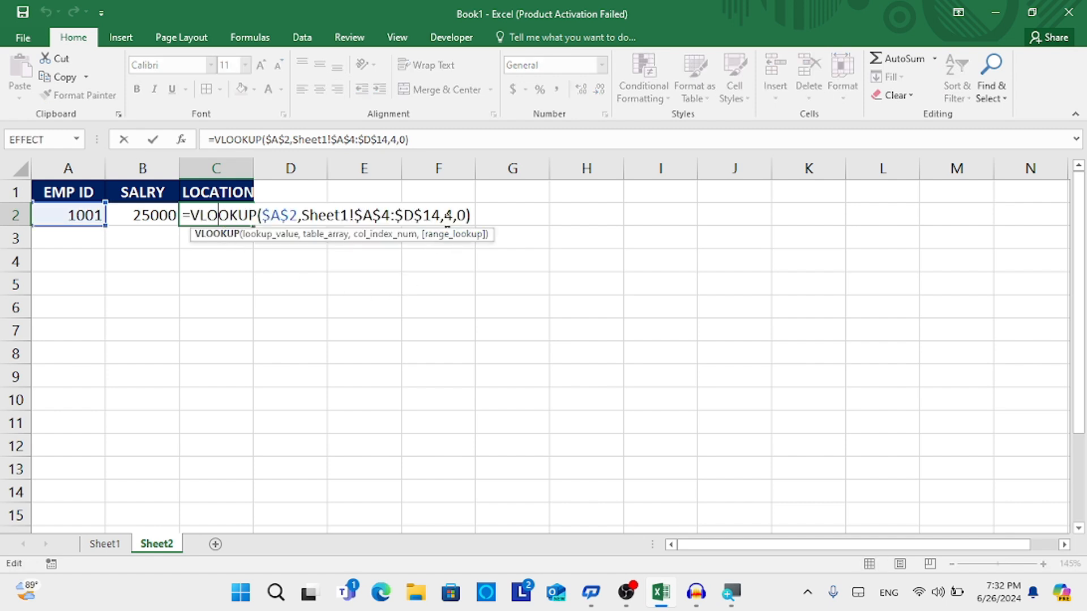
click(453, 215)
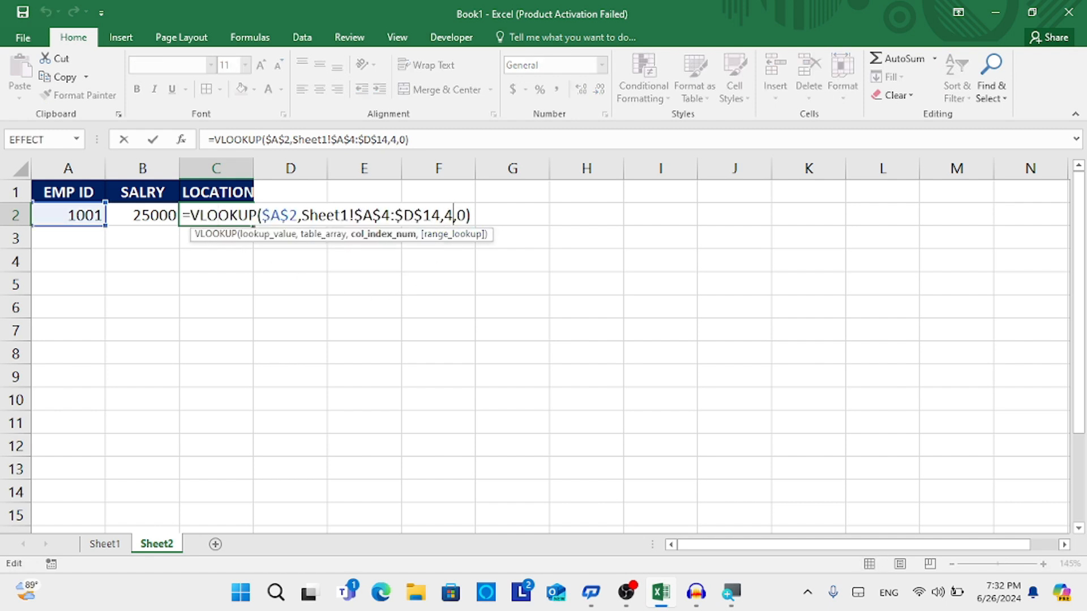
key(BackSpace)
text(3)
key(Return)
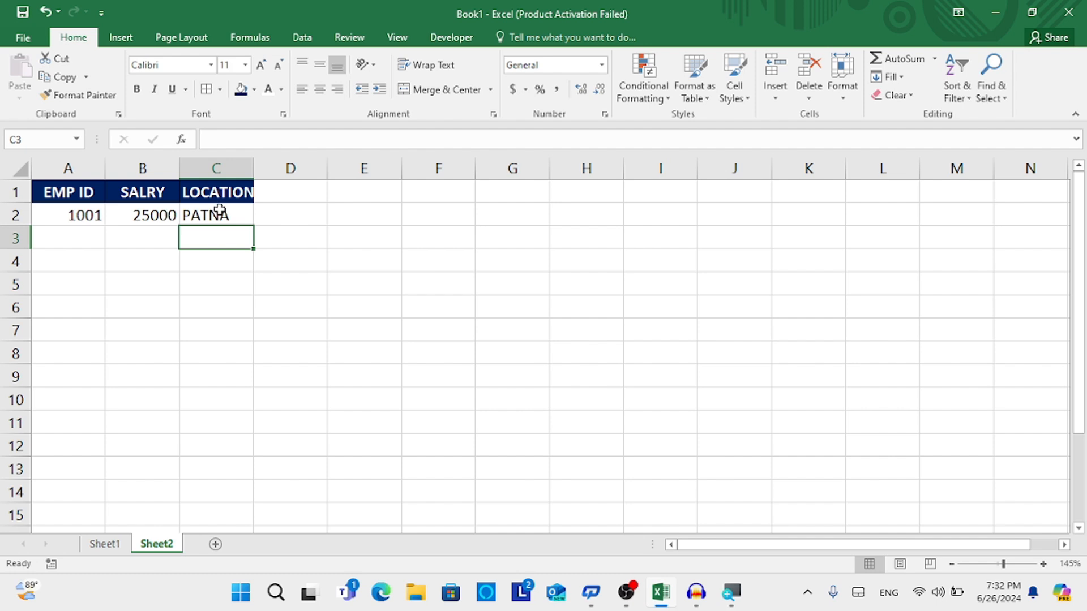
Step: Test both Sheet2 lookups by changing the employee ID in A2 to 1005 and checking the salary and location cells
click(65, 214)
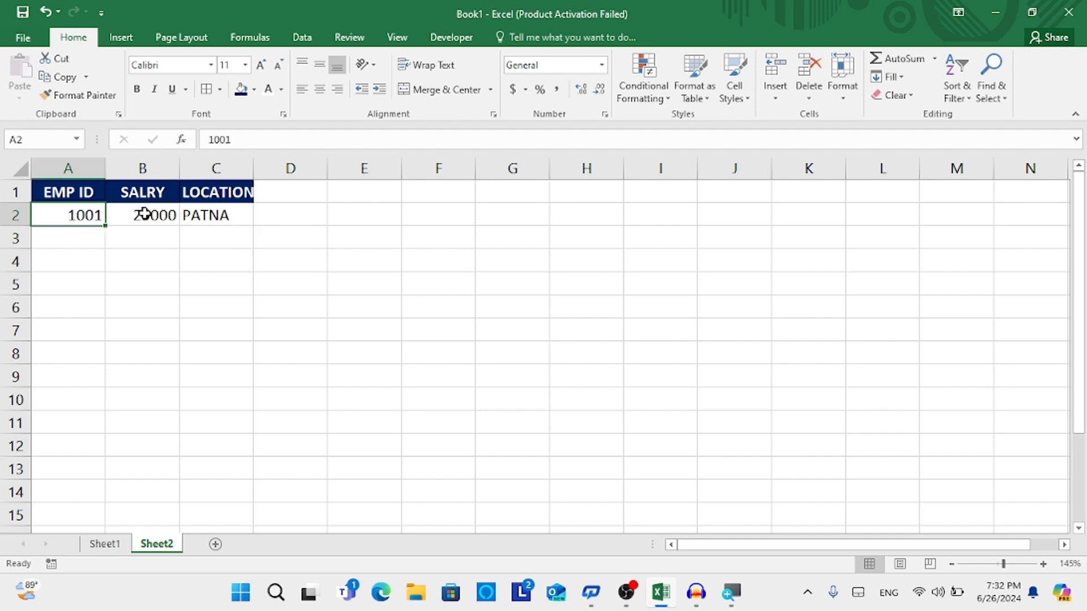
click(200, 218)
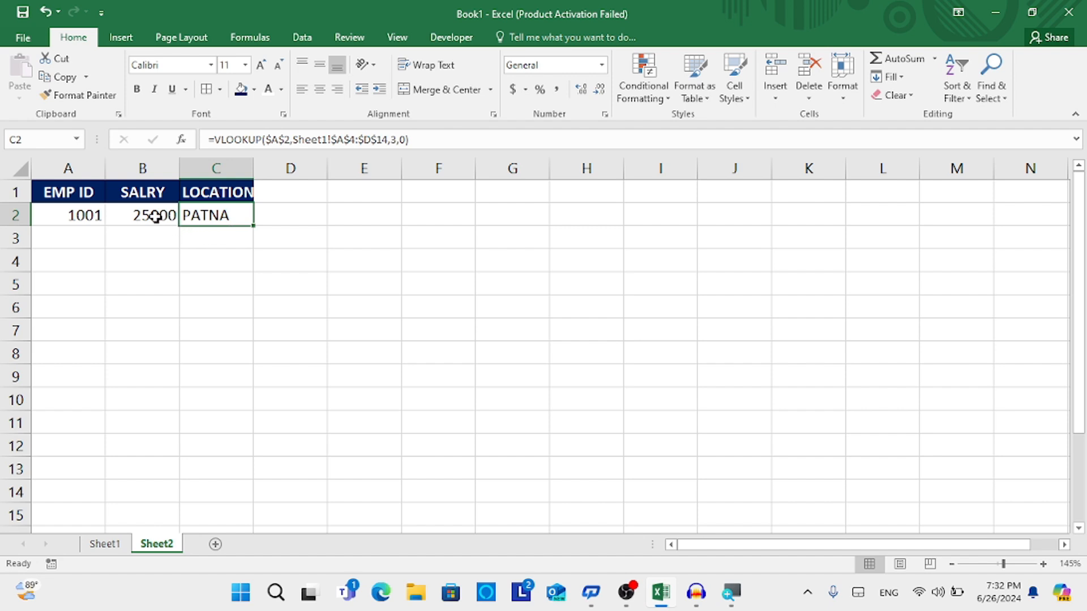
click(91, 214)
text(1005)
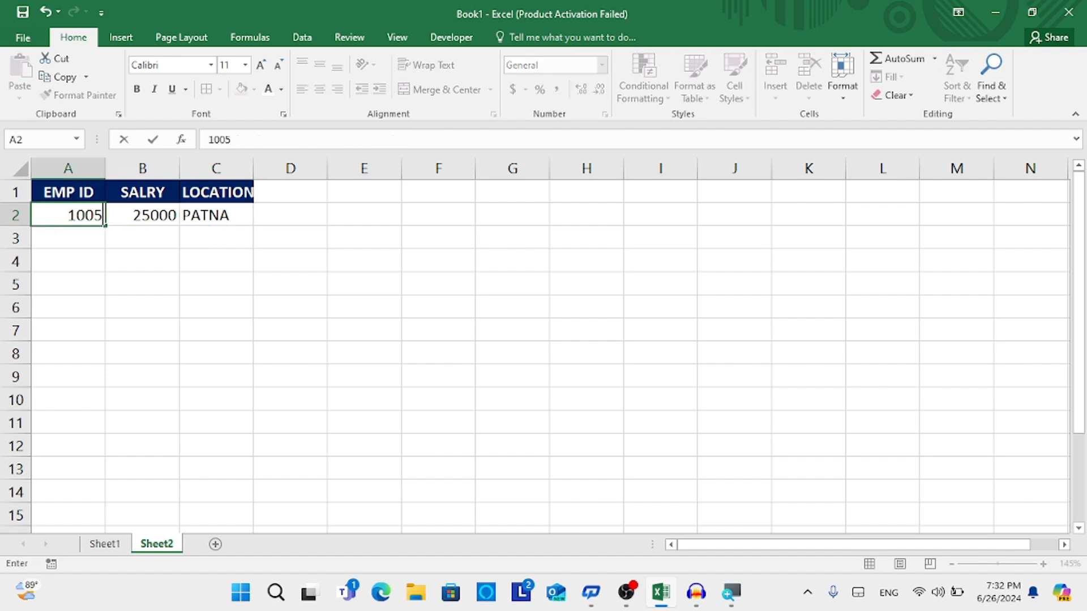
key(Return)
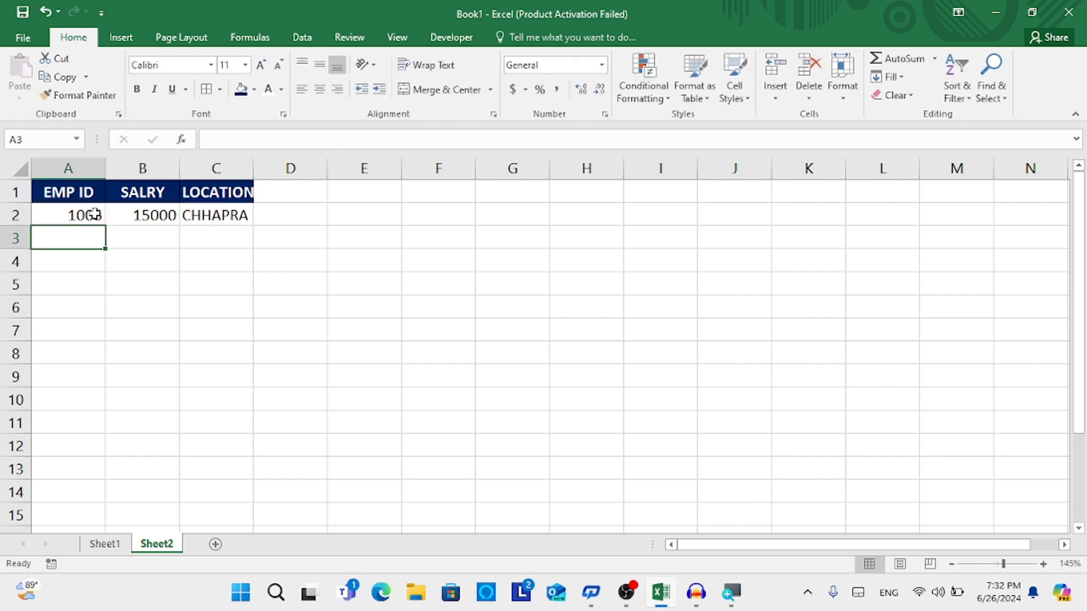
click(141, 214)
click(226, 216)
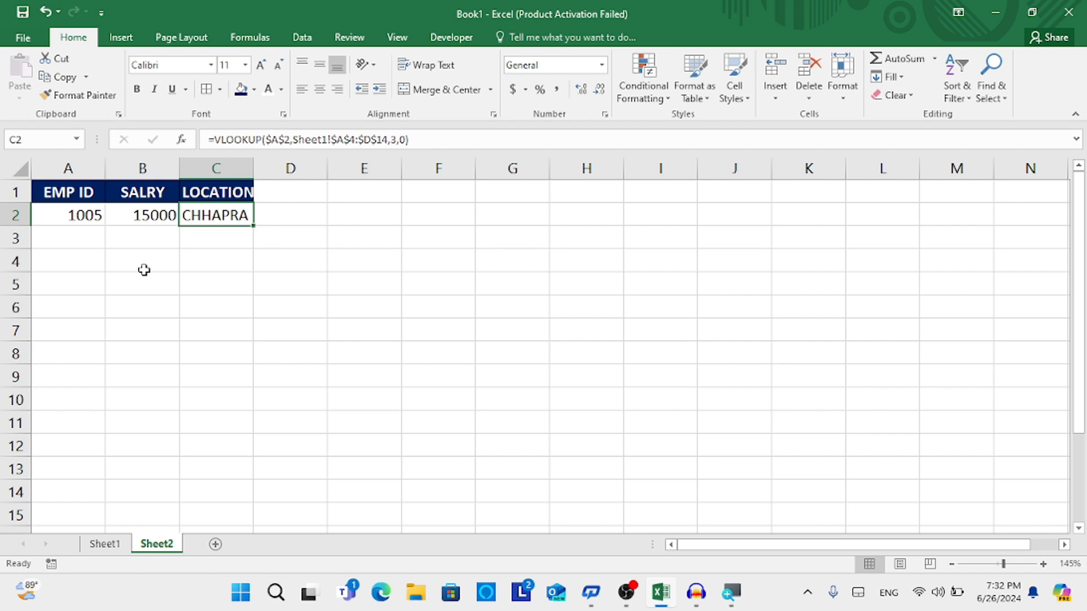
click(142, 212)
click(97, 212)
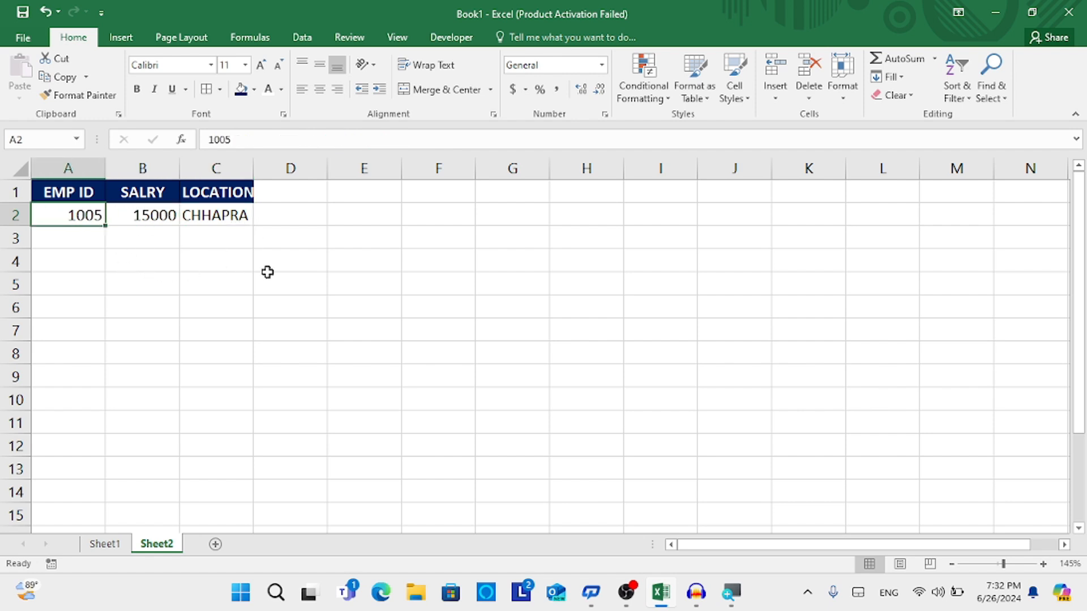